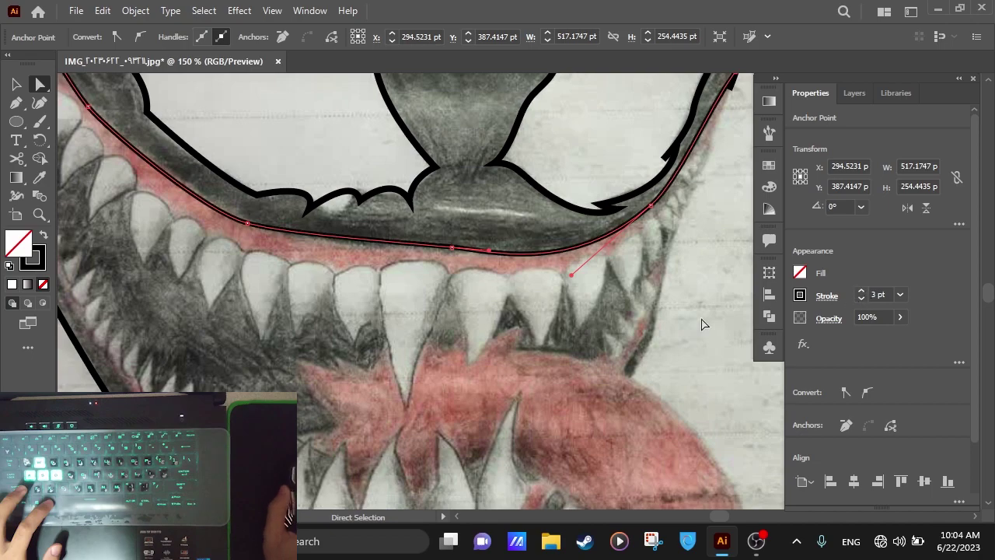
Draw the jaw's lower-right outer edge with a 4 pt Pen path running up to the tongue.
key(p)
scroll(702, 324, down, 5)
drag(503, 350, 570, 265)
key(Escape)
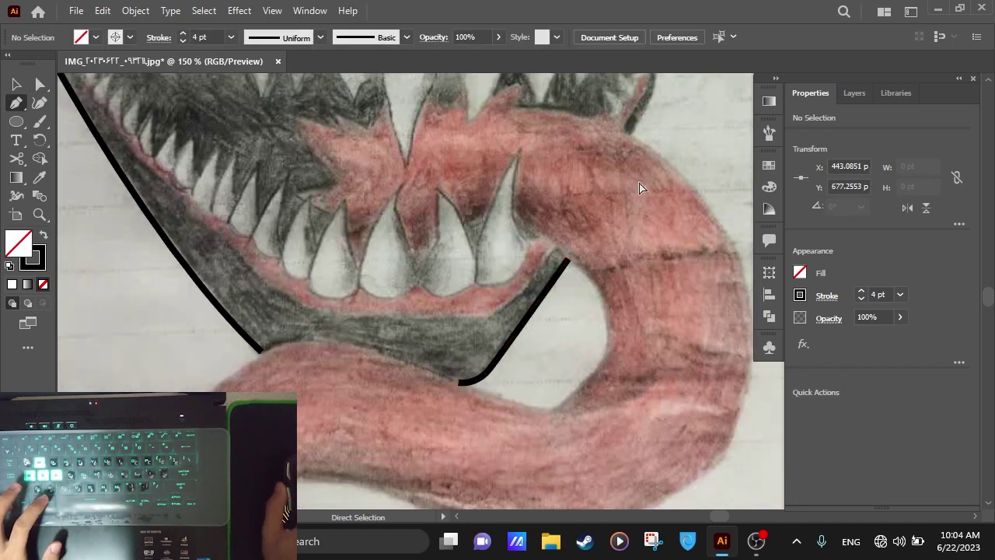
Trace the lower gum's edge beneath the lower teeth with a 3 pt Pen path, from beside the tongue to the left mouth corner.
scroll(579, 256, up, 2)
click(700, 175)
drag(567, 309, 493, 338)
key(Escape)
click(567, 309)
scroll(133, 287, up, 10)
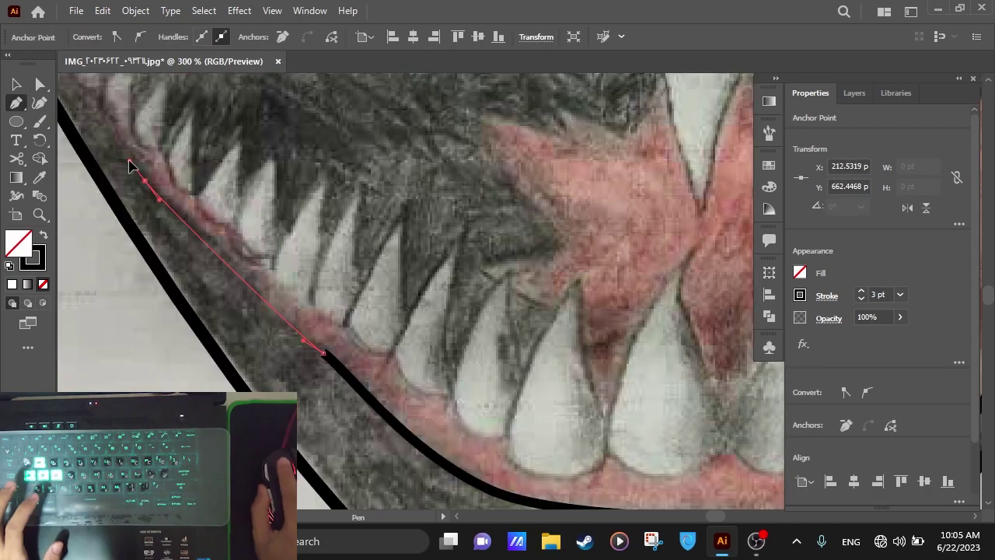
drag(129, 161, 109, 147)
scroll(147, 156, down, 2)
key(Escape)
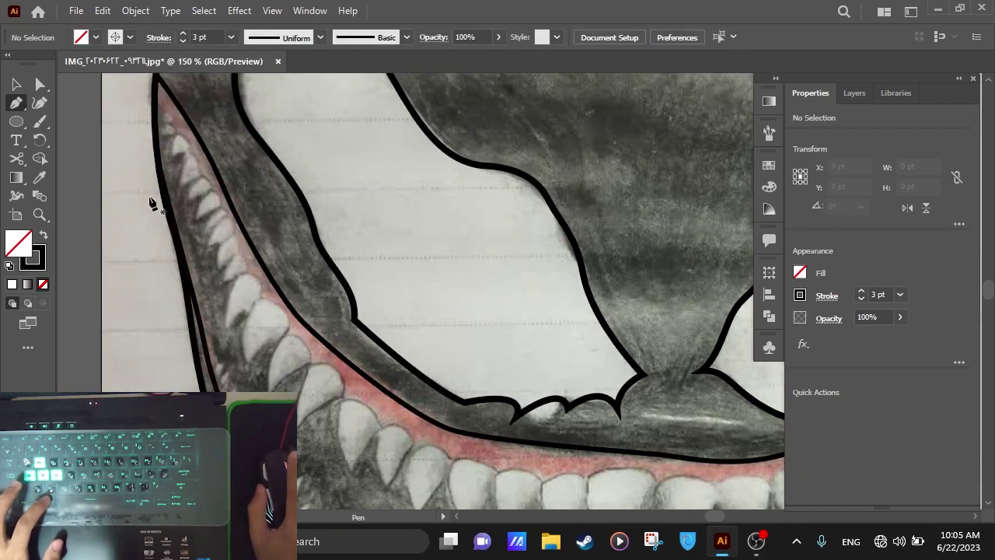
Hide the sketch on Layer 1 to inspect the line art alone, and show it again.
scroll(151, 204, down, 3)
scroll(151, 204, up, 1)
click(854, 92)
click(797, 134)
scroll(562, 260, down, 1)
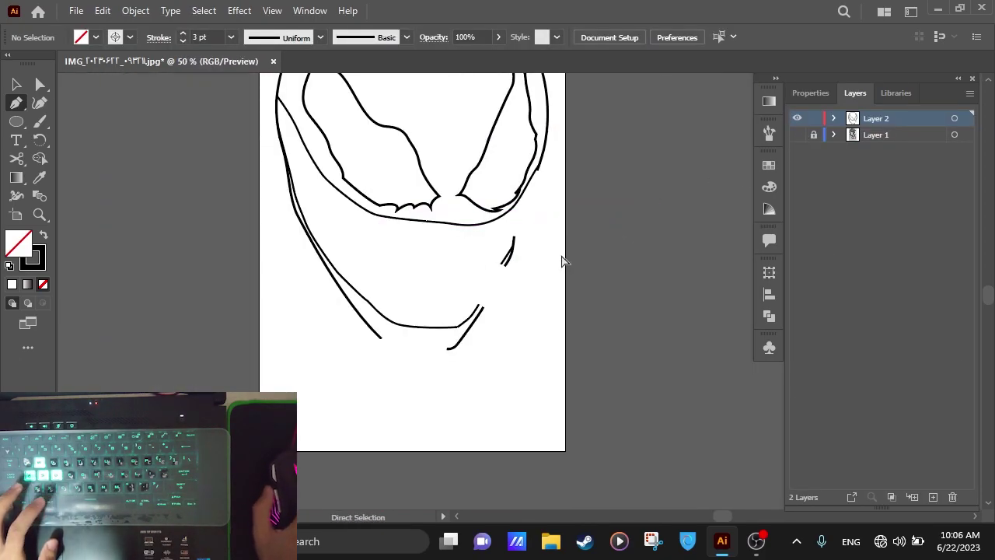
scroll(733, 200, left, 2)
click(796, 135)
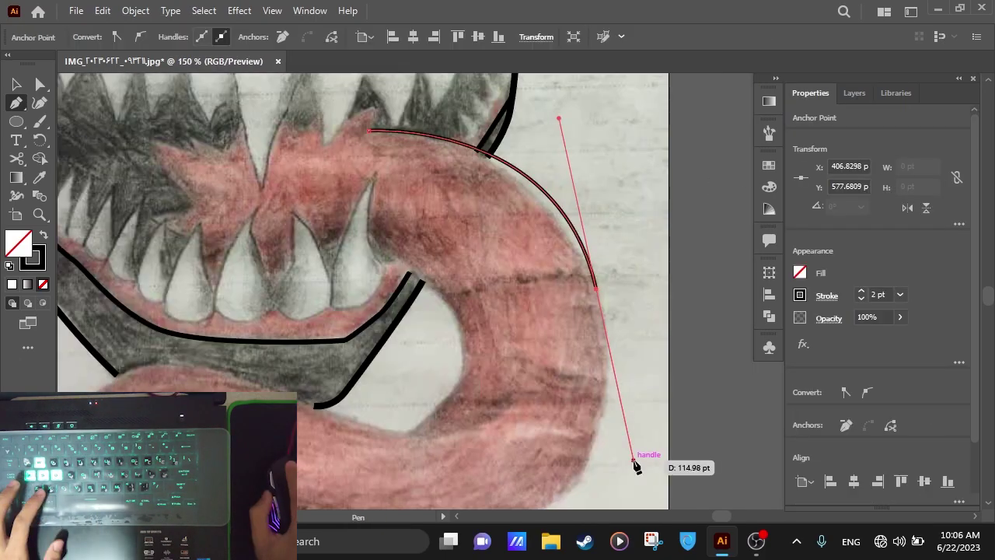
Trace the tongue's outline around its outer curve and back along the inner edge with a 2 pt Pen path.
scroll(155, 288, down, 1)
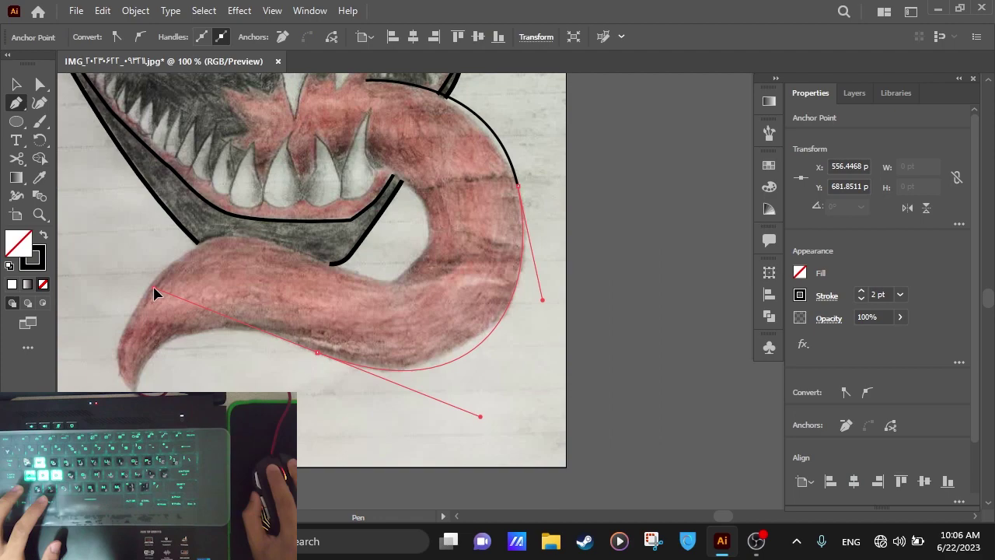
drag(409, 258, 247, 194)
drag(230, 311, 260, 352)
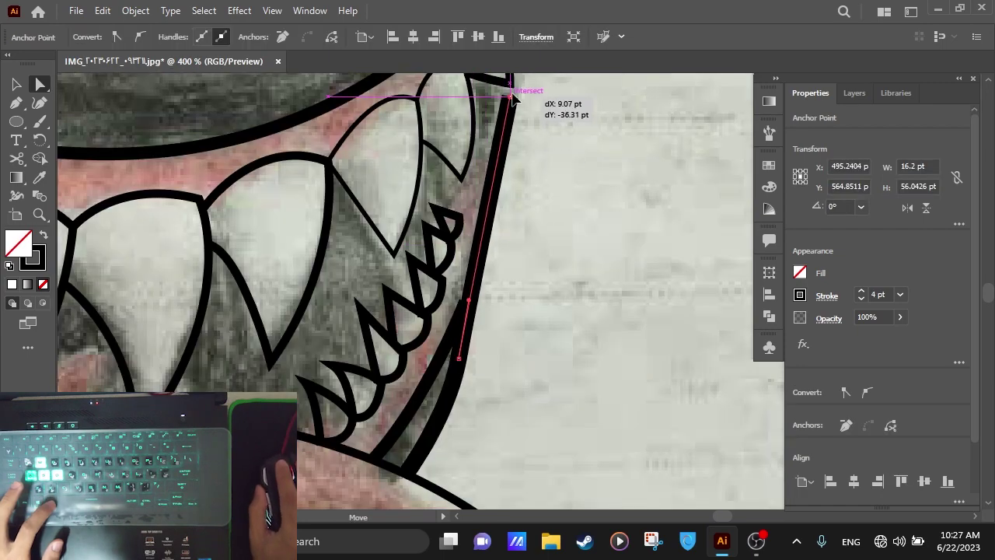
Extend the ends of the right jaw and gum lines to meet their neighbours, and adjust the head outline's end with the Width tool.
drag(513, 97, 527, 119)
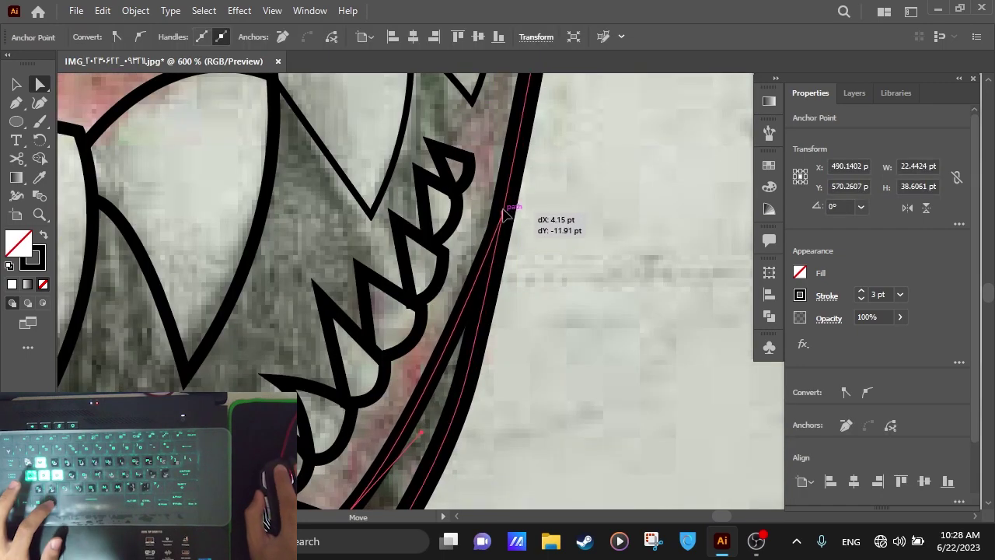
drag(504, 214, 517, 155)
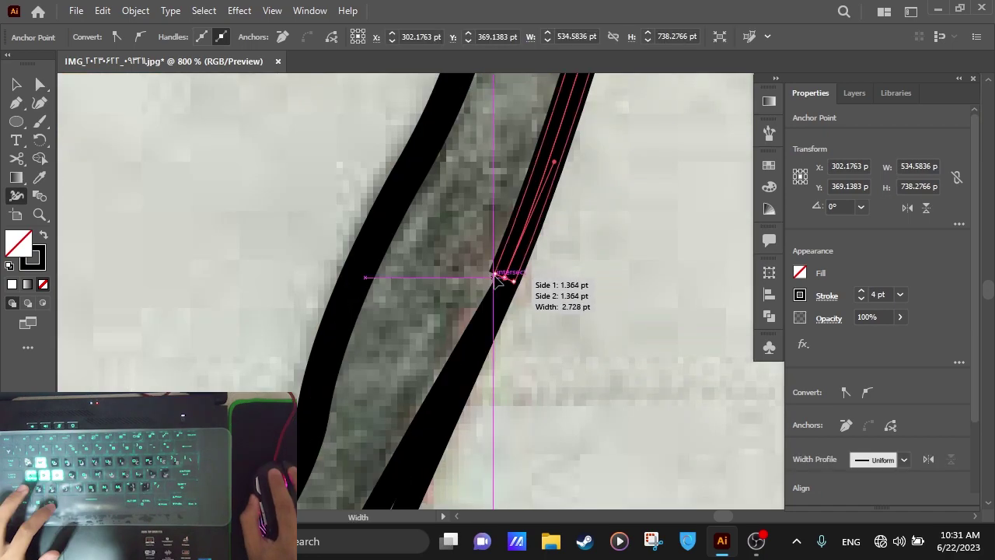
drag(496, 278, 514, 281)
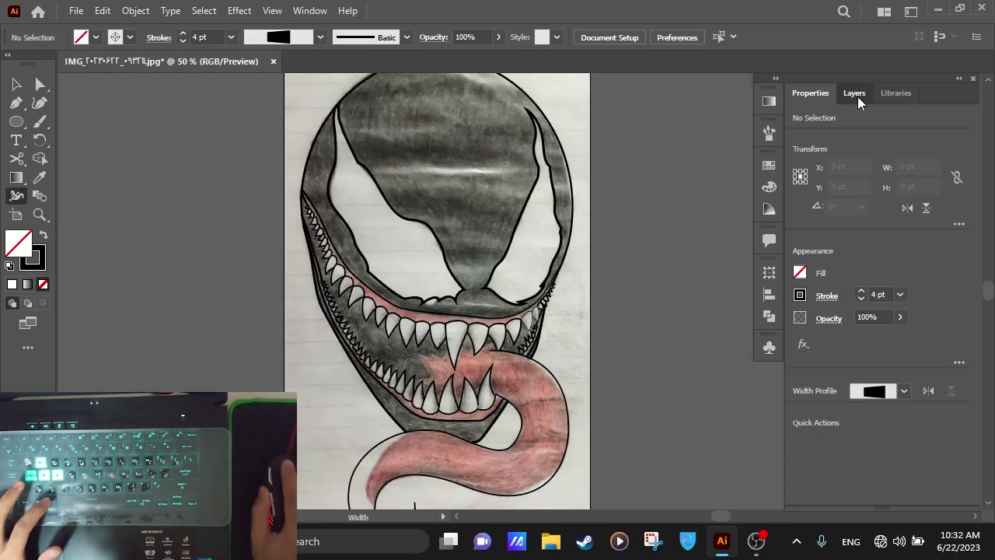
Hide the sketch on Layer 1 so that only the line art on Layer 2 shows.
click(854, 93)
click(797, 134)
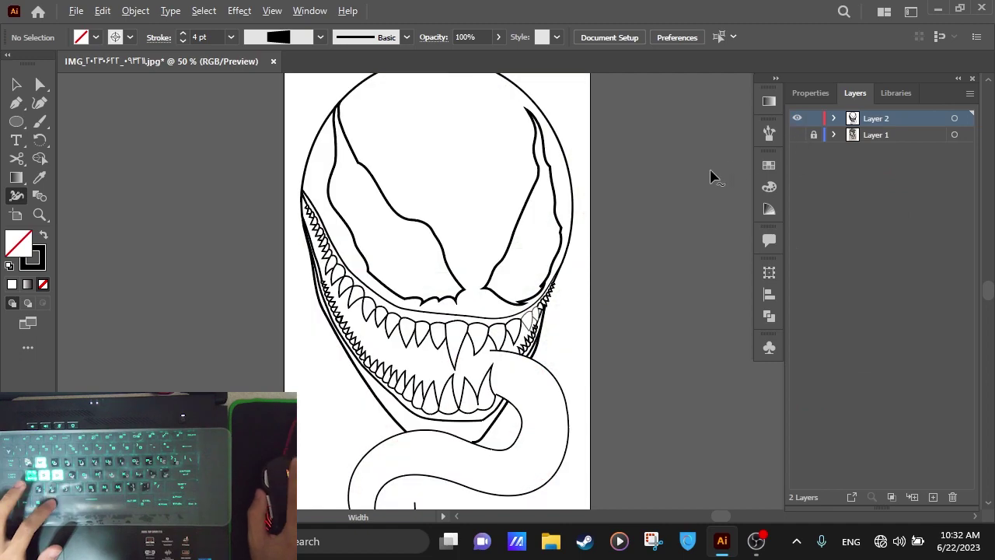
scroll(560, 290, up, 1)
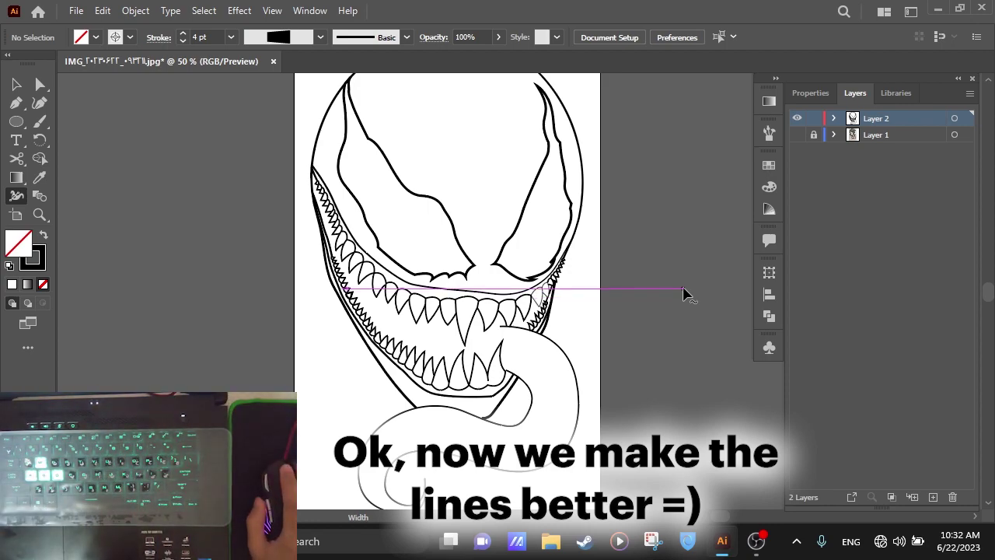
Taper the start of the tongue's upper line to a point with the Width tool, widening it to about 3.5 pt near the small right teeth.
scroll(513, 303, up, 5)
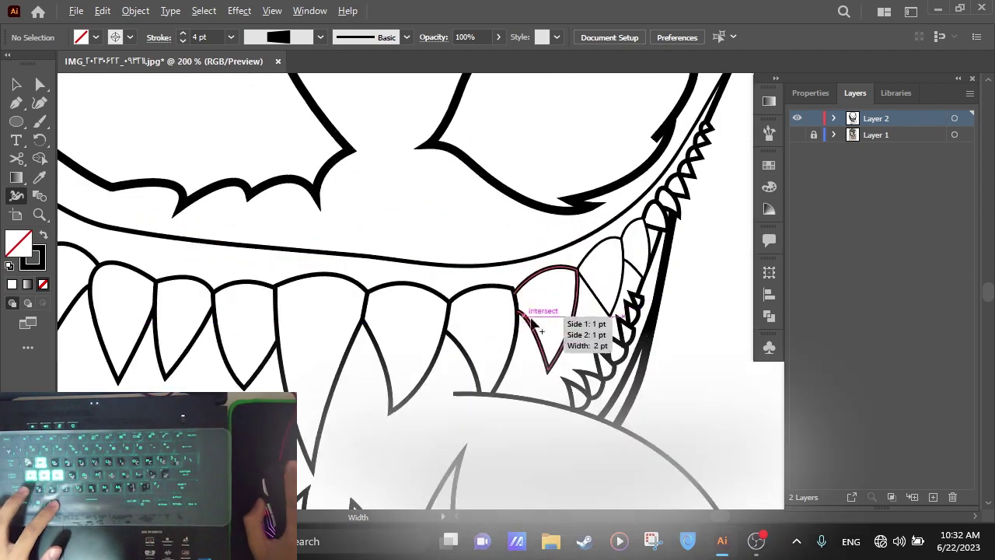
scroll(463, 258, up, 2)
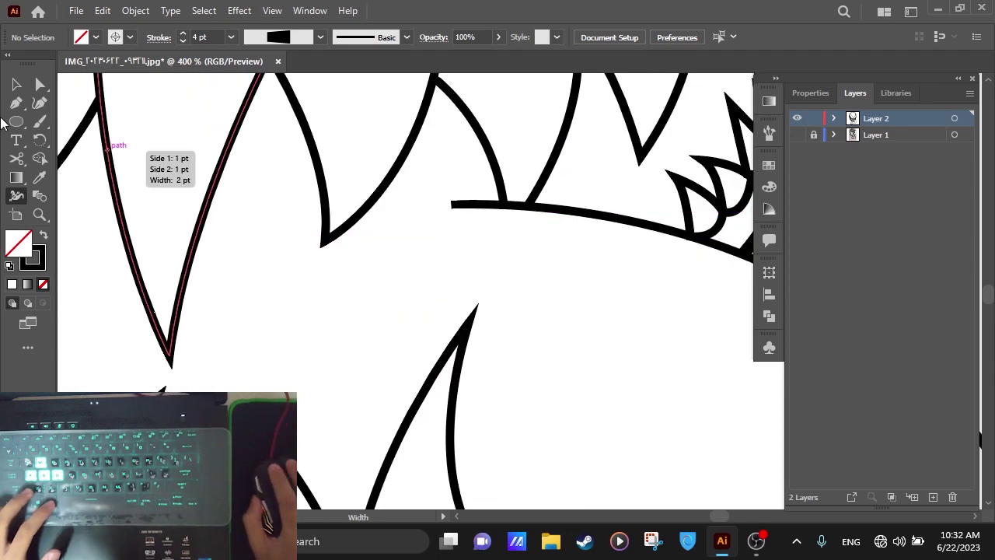
scroll(411, 215, up, 1)
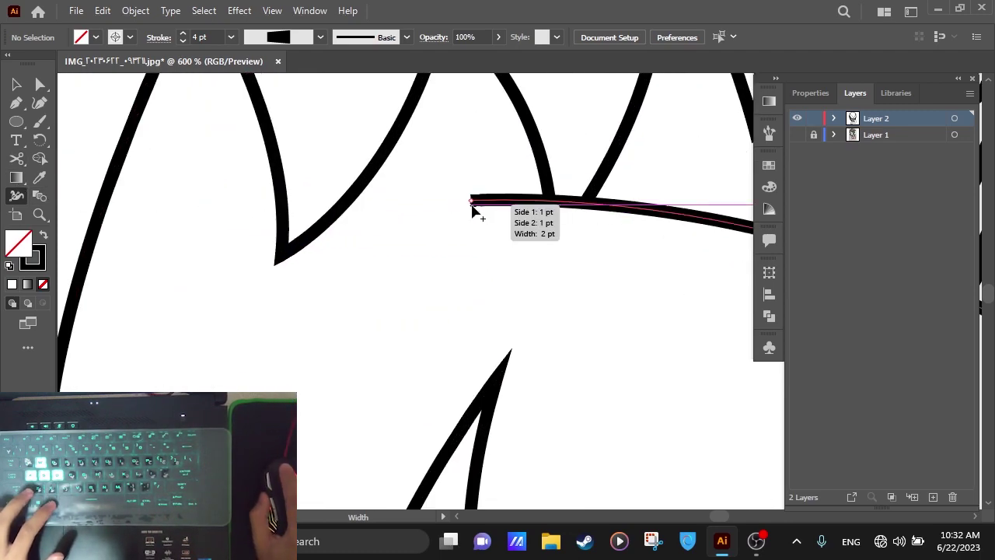
scroll(644, 276, right, 5)
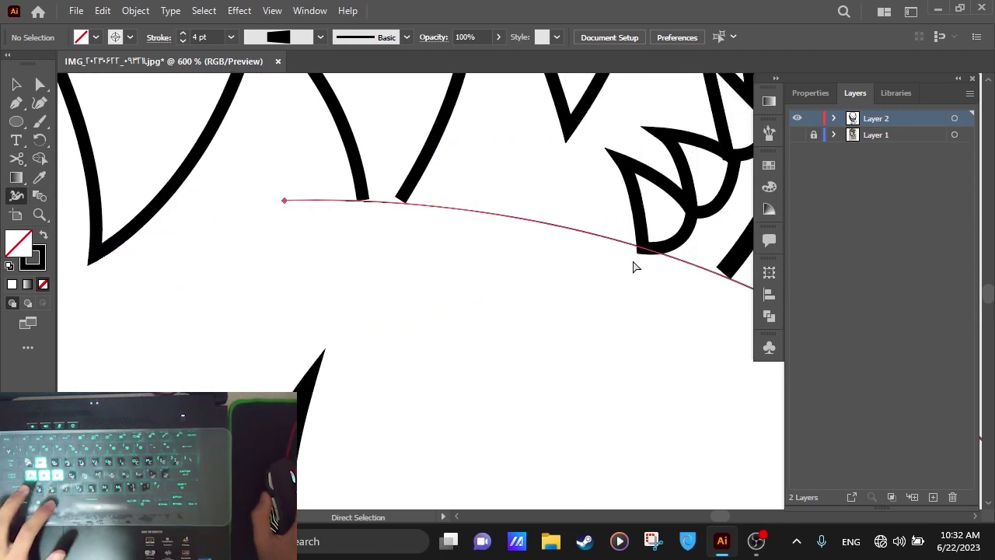
mouse_move(613, 244)
mouse_down()
mouse_move(615, 256)
mouse_move(615, 247)
mouse_up()
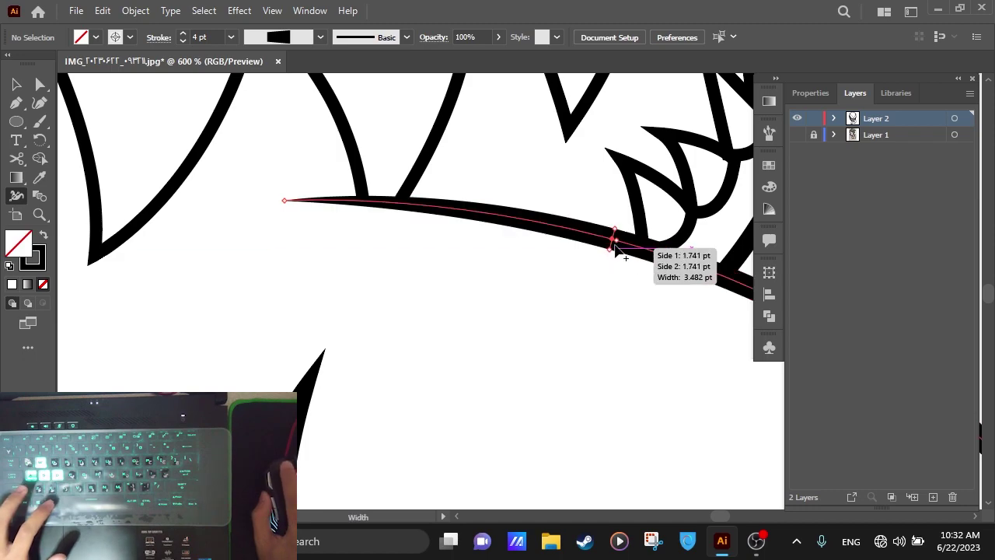
Taper the start of the tongue's inner line with the Width tool and move its end anchor onto the last lower tooth.
scroll(614, 248, up, 2)
drag(701, 324, 704, 318)
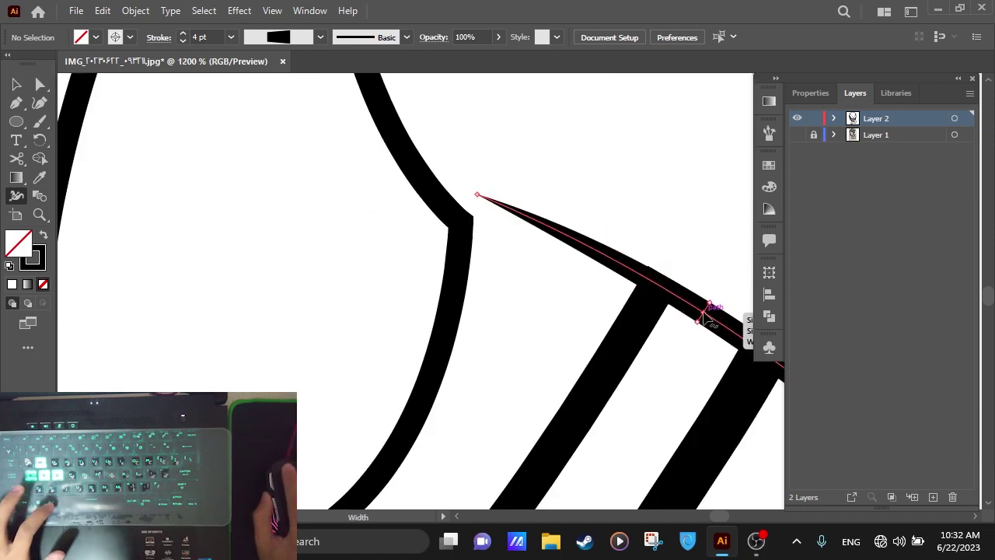
scroll(688, 363, down, 5)
scroll(684, 362, down, 3)
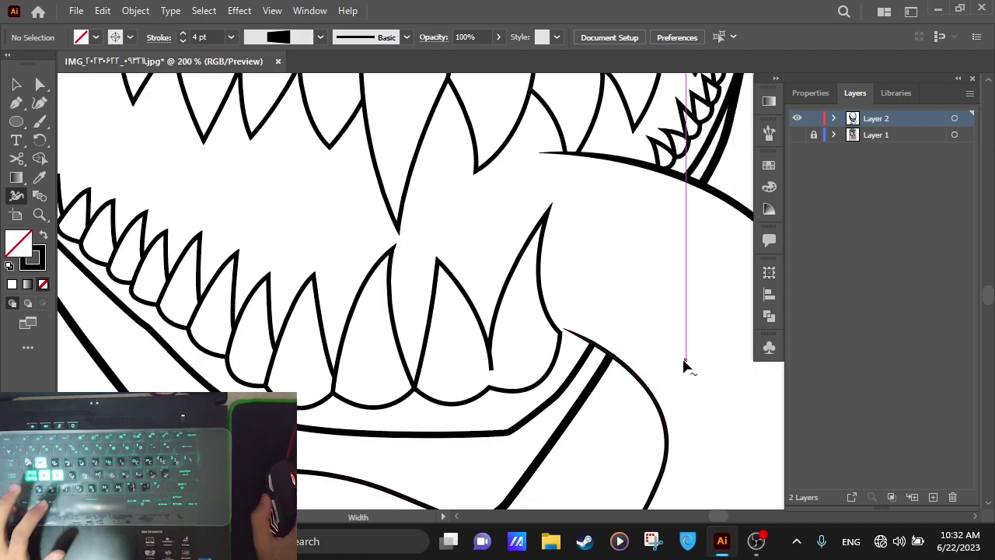
scroll(632, 322, up, 3)
drag(689, 384, 694, 380)
key(a)
scroll(622, 326, down, 2)
drag(609, 303, 591, 281)
Taper the loose line end between the two rightmost lower teeth to a point with the Width tool, keeping full width farther up.
key(shift+w)
scroll(493, 354, up, 2)
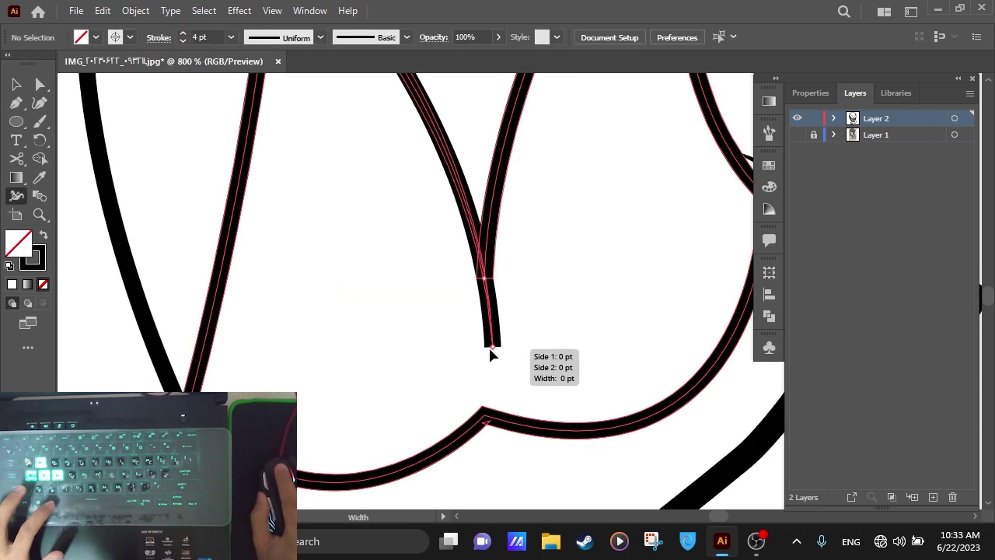
drag(492, 351, 488, 350)
drag(465, 209, 458, 211)
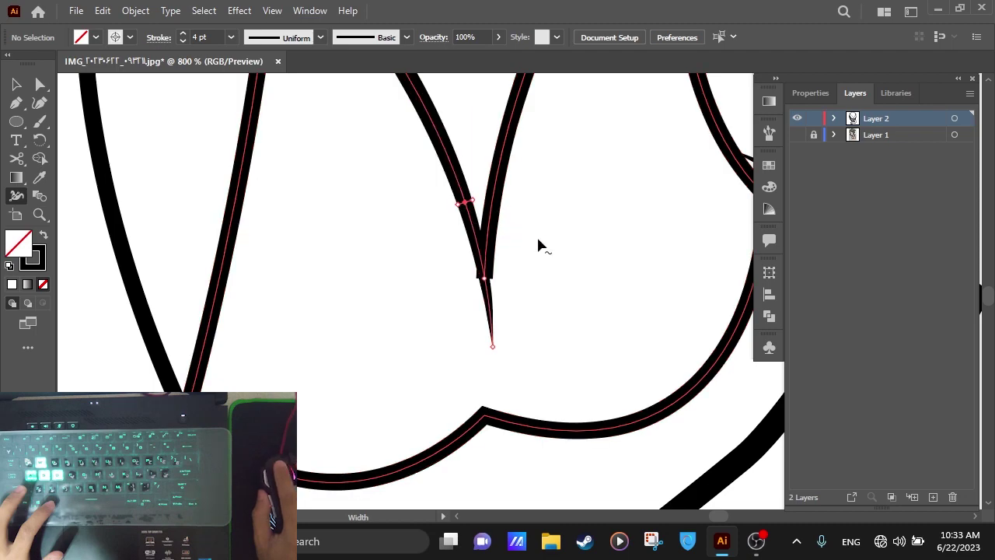
Thicken the middle of the bottom curves of the large lower teeth with the Width tool.
scroll(498, 281, down, 2)
drag(439, 322, 440, 315)
scroll(639, 329, right, 3)
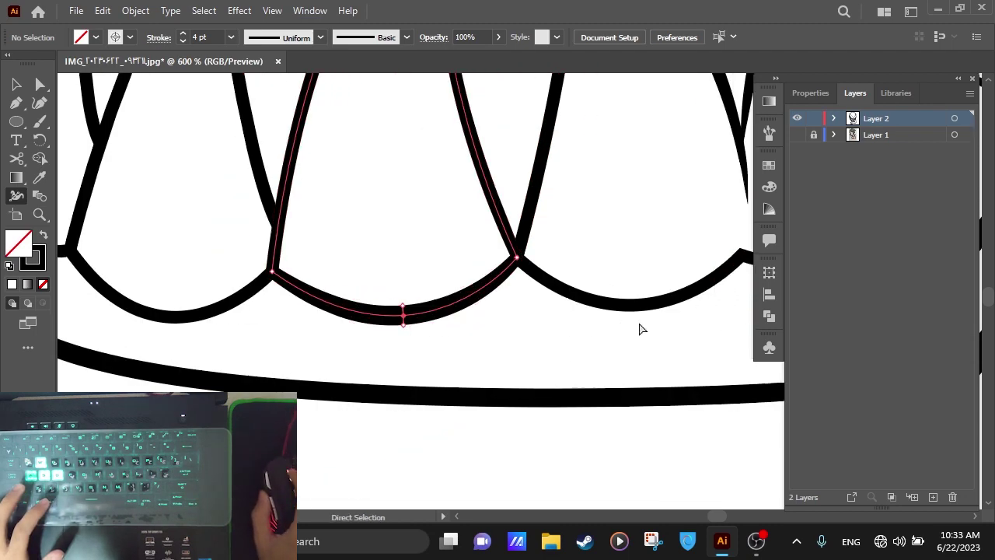
mouse_move(622, 317)
mouse_down()
mouse_move(611, 318)
mouse_move(618, 323)
mouse_up()
scroll(662, 325, right, 6)
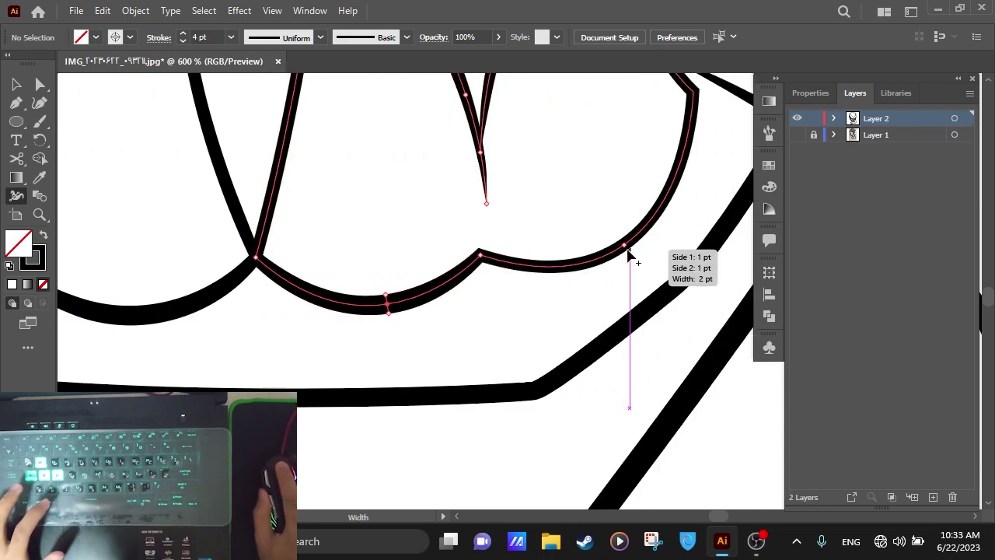
drag(628, 252, 621, 240)
Reposition the corner anchors of the small lower-left teeth so that their outlines meet the neighbouring teeth.
drag(504, 332, 505, 347)
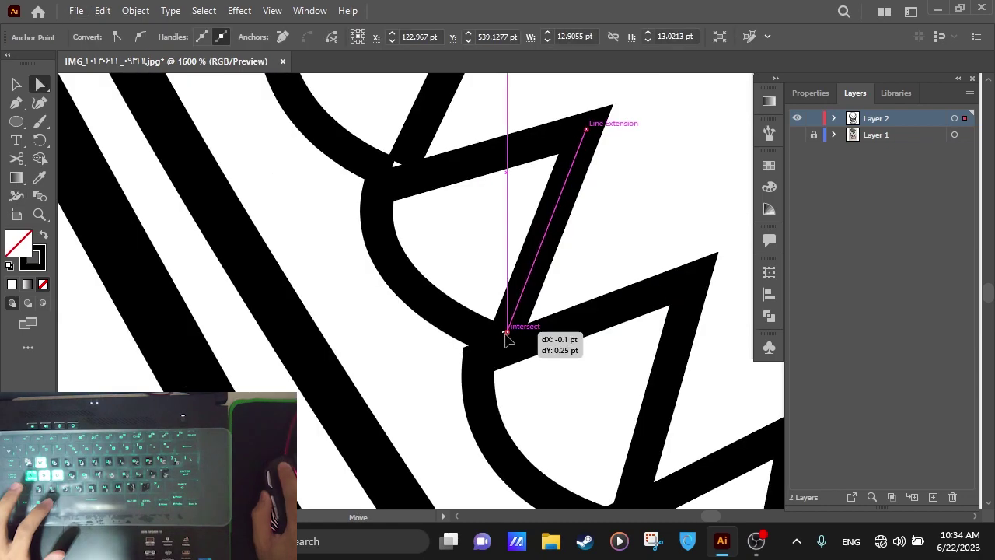
click(593, 266)
scroll(351, 194, up, 3)
scroll(352, 248, left, 2)
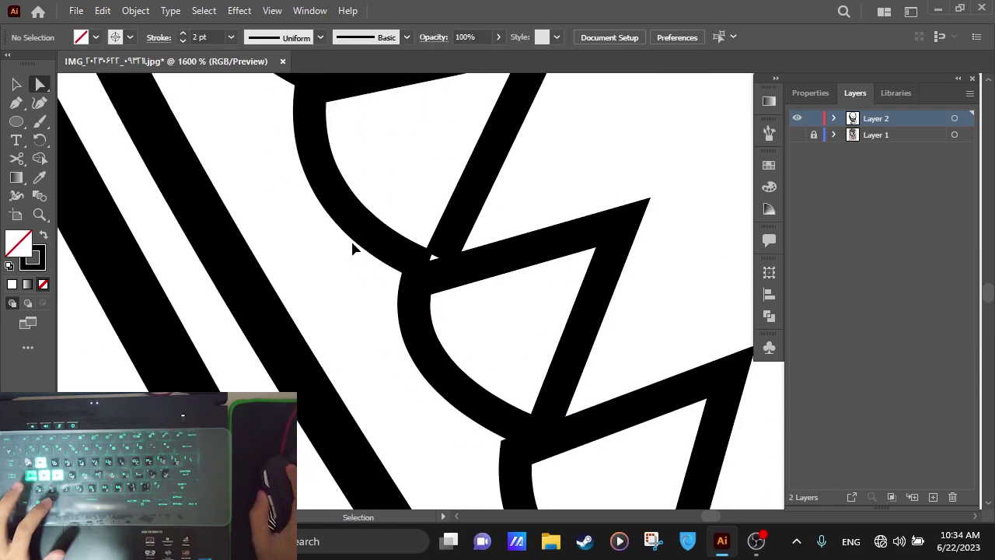
click(519, 429)
scroll(528, 388, down, 3)
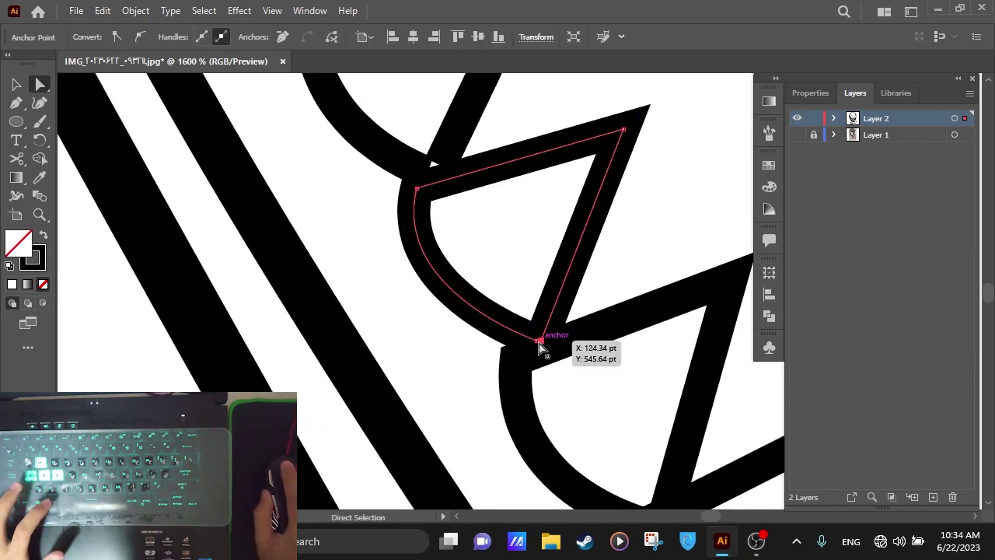
Adjust the end anchor of the next small left tooth and reduce its stroke weight to 2 pt.
drag(535, 343, 439, 350)
click(808, 92)
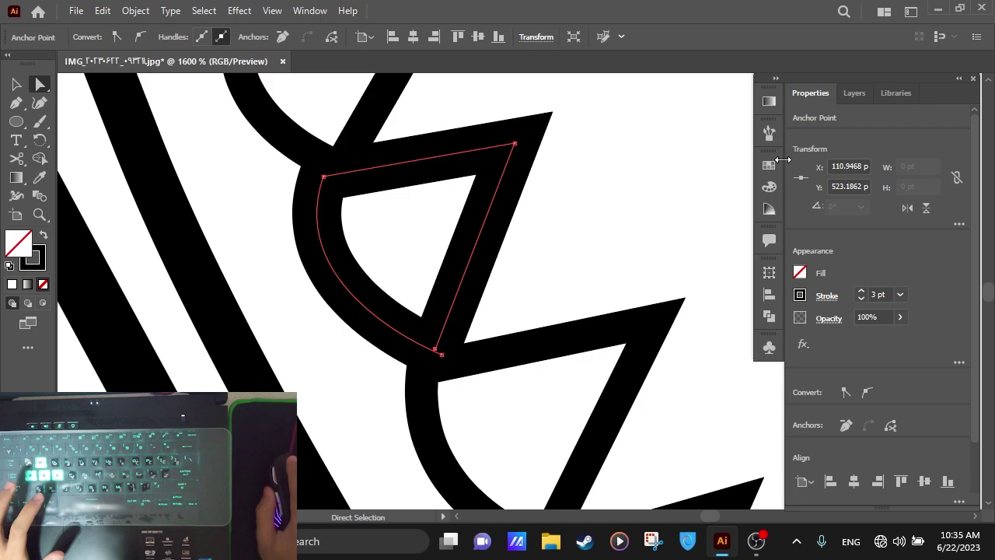
click(861, 298)
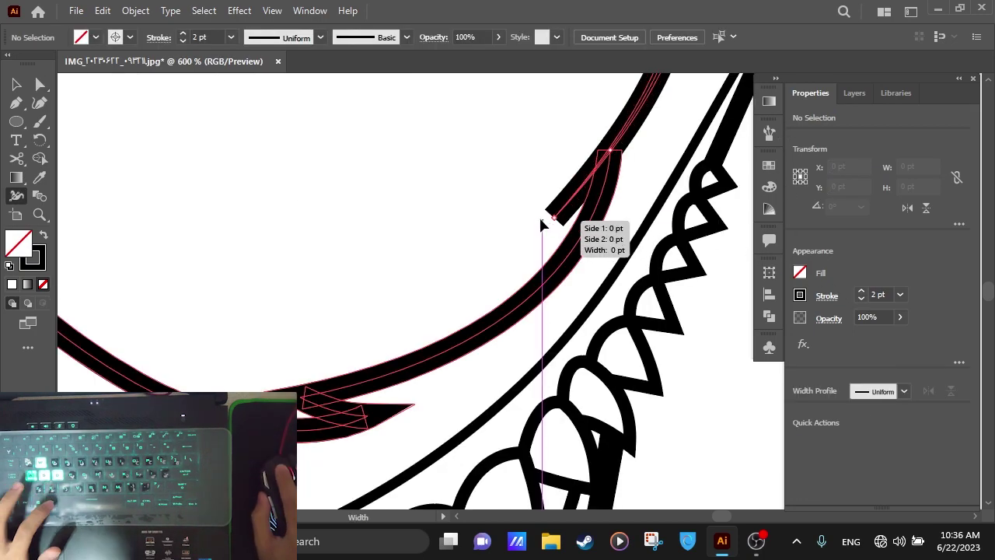
Taper the spike on the right eye's outline to a point and adjust the adjoining curve's thickness with the Width tool.
mouse_move(547, 219)
mouse_down()
mouse_move(630, 151)
mouse_move(622, 123)
mouse_move(628, 153)
mouse_move(615, 160)
mouse_up()
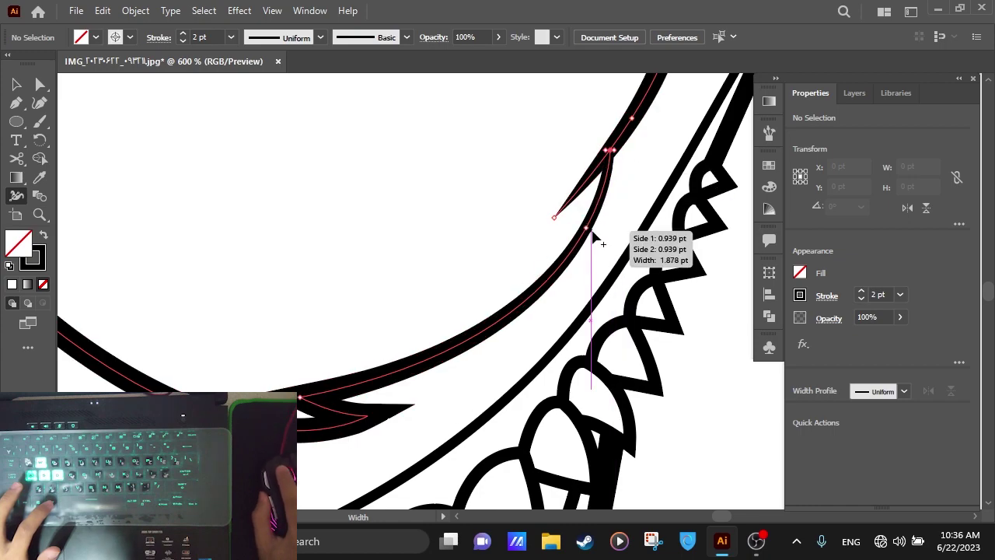
drag(594, 235, 484, 223)
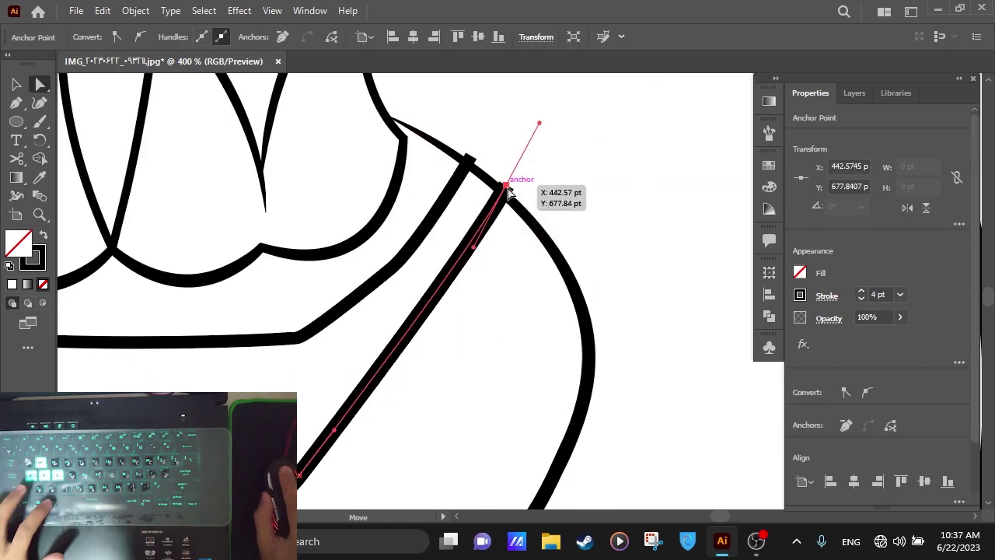
Pull the ends of the right jaw and gum lines onto the tongue outline, and adjust the jaw line's lower end with the Width tool.
drag(506, 189, 503, 196)
click(467, 160)
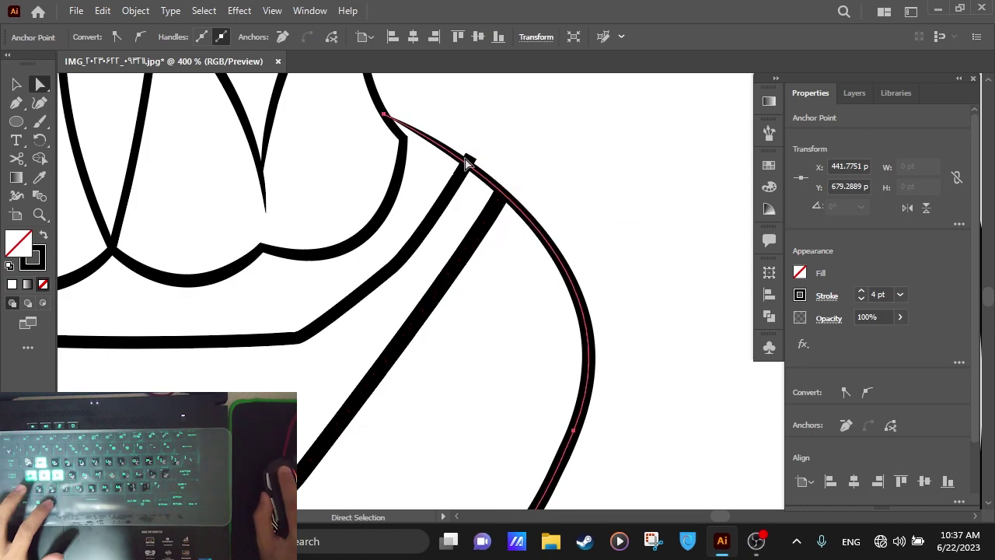
drag(467, 159, 466, 164)
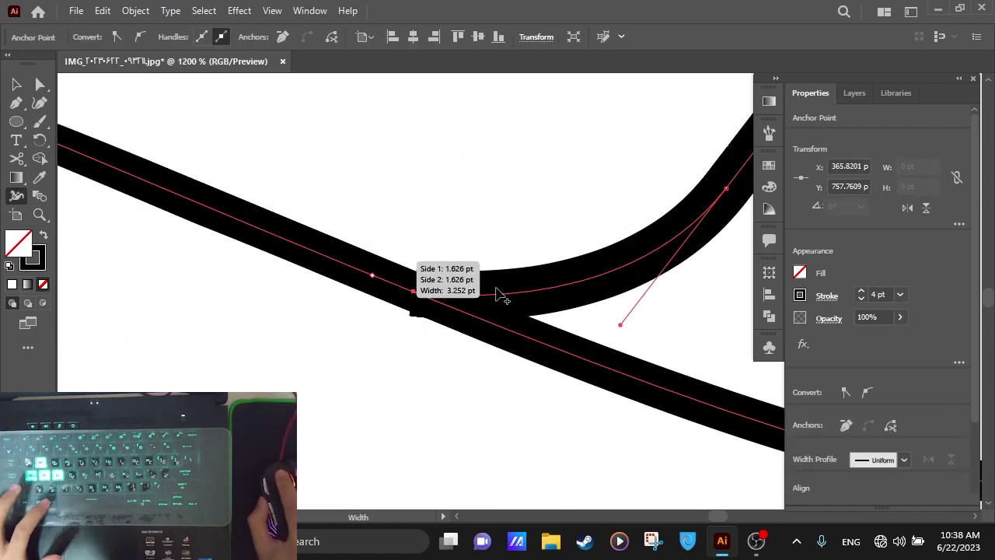
mouse_move(503, 293)
mouse_down()
mouse_move(419, 276)
mouse_move(428, 268)
mouse_up()
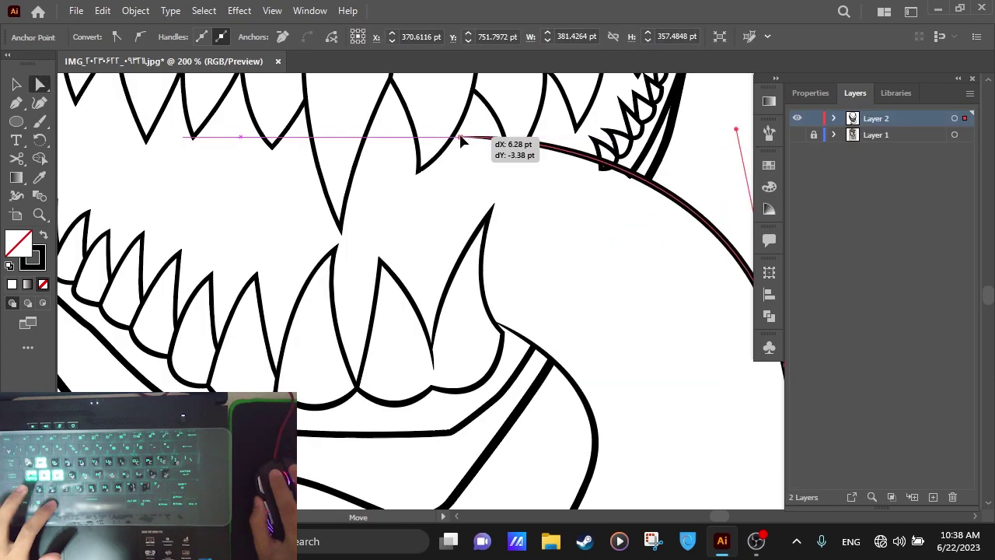
Extend the start of the tongue's upper line to touch the edge of the nearest upper tooth.
drag(460, 140, 459, 133)
scroll(622, 187, right, 3)
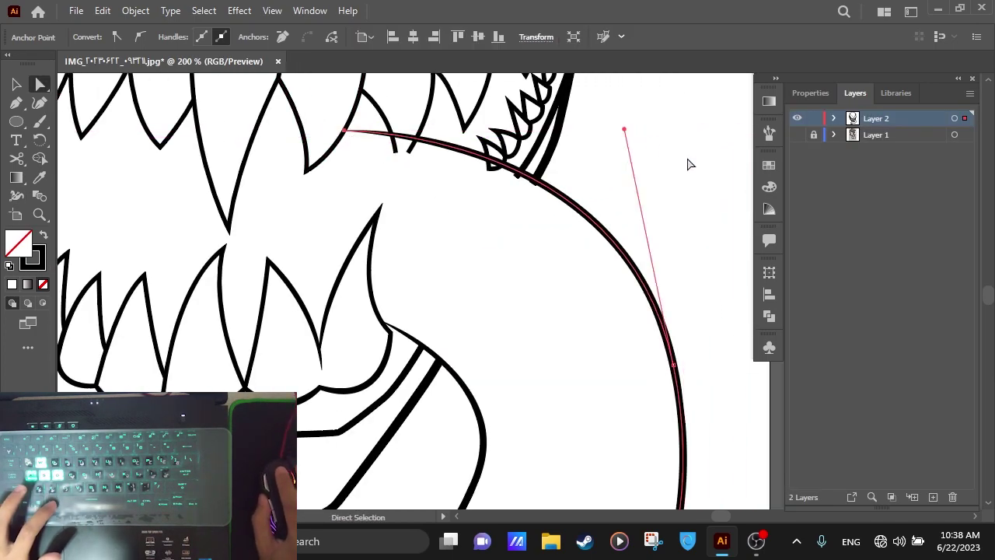
Erase the tooth line ends below the tongue's upper line and snap the neighbouring tooth's end onto that line.
key(shift+e)
scroll(444, 238, up, 5)
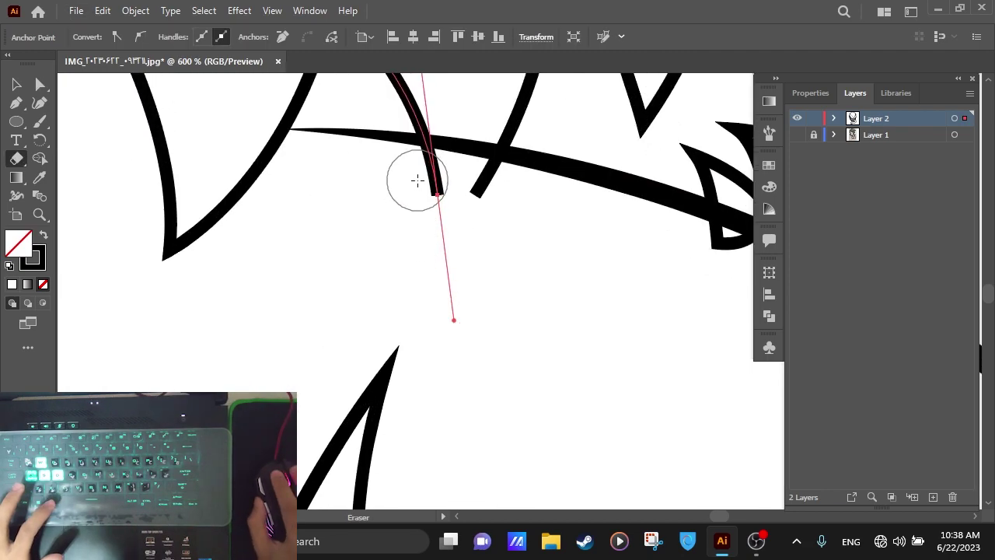
mouse_move(418, 180)
mouse_down()
mouse_move(467, 204)
mouse_move(539, 200)
mouse_up()
key(a)
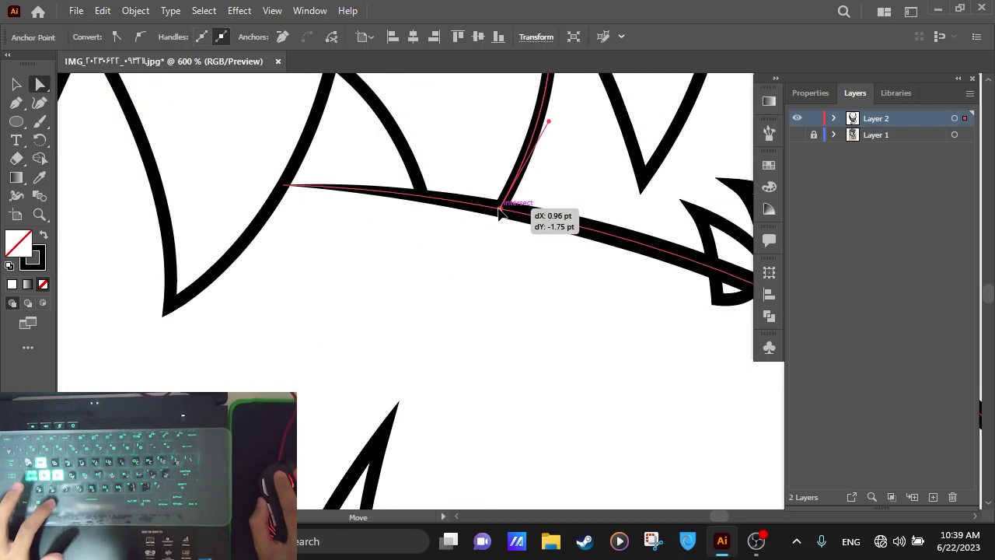
click(478, 156)
Cut the small right tooth's outline at the tongue's upper line with Scissors and delete the piece below.
key(c)
scroll(548, 255, up, 3)
click(548, 255)
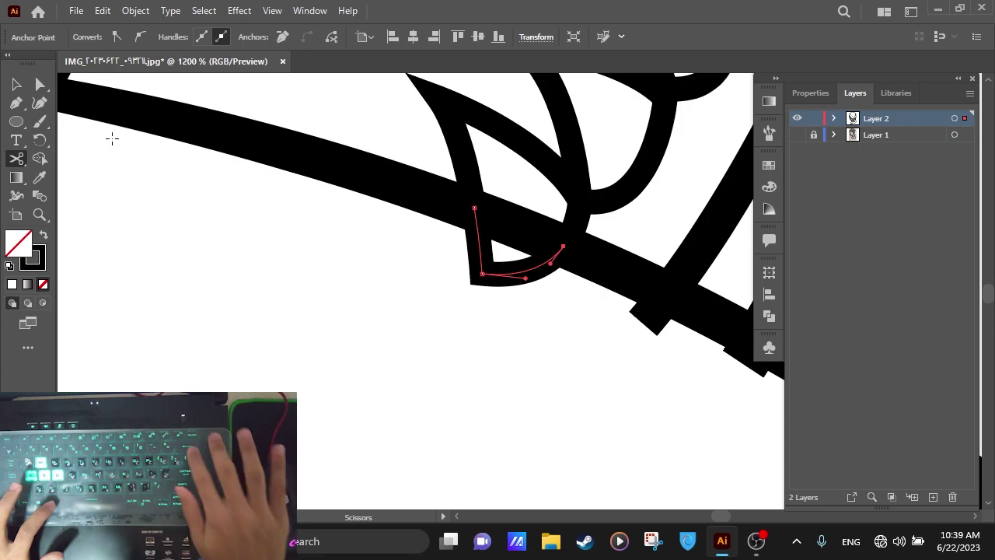
key(Delete)
key(Delete)
Remove the end of the thinner right jaw line that overruns the tongue's upper line.
key(a)
scroll(533, 330, right, 3)
click(532, 328)
key(Delete)
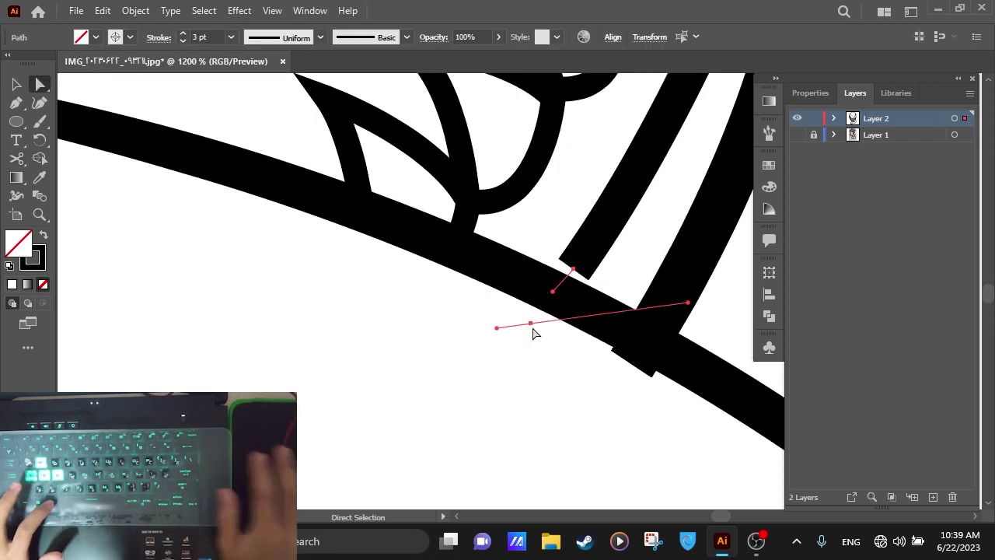
click(582, 358)
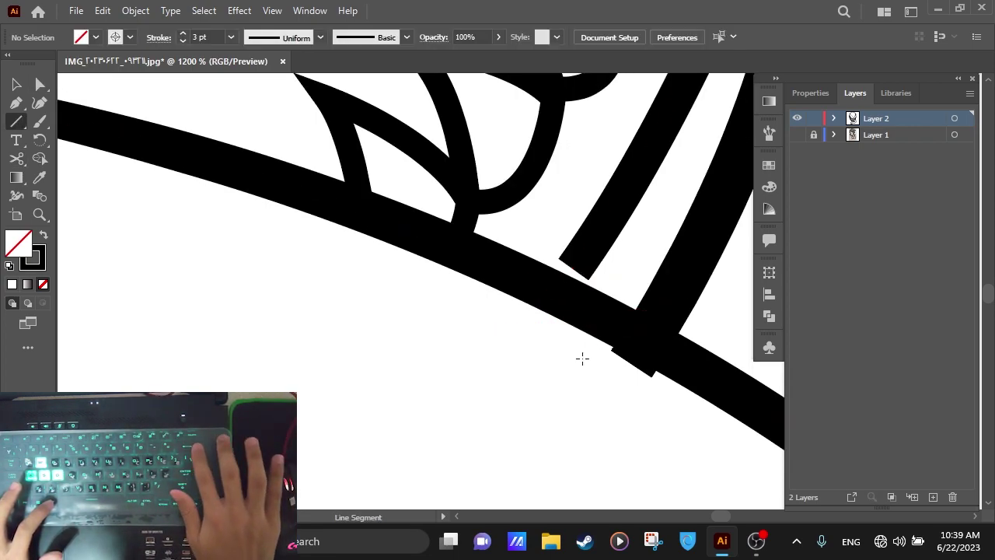
Move the lower end of the left gum line onto the peak of the topmost small left tooth.
scroll(544, 350, down, 1)
scroll(545, 350, up, 5)
drag(363, 197, 366, 211)
click(326, 223)
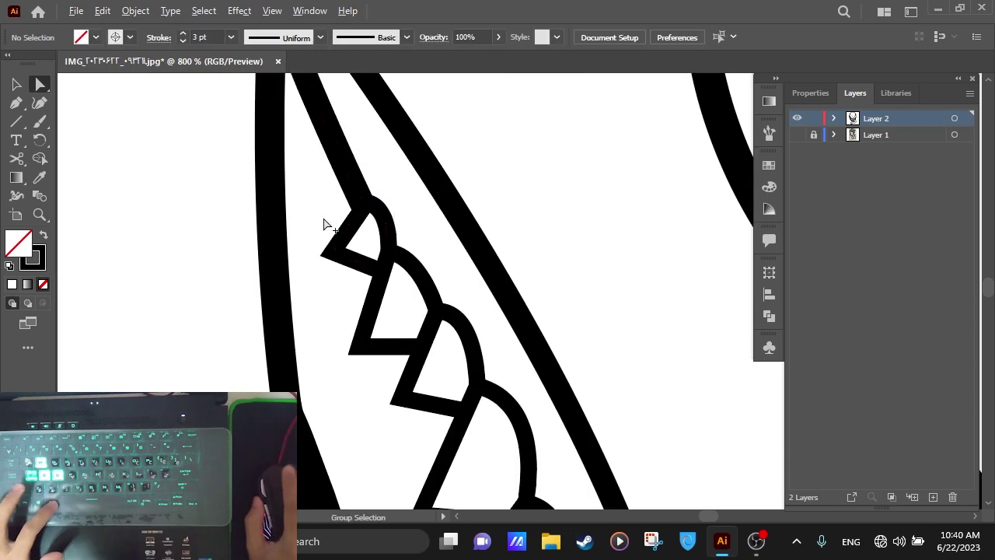
Draw a small ellipse above the curled tongue tip and rotate it 30°.
key(l)
scroll(444, 315, down, 5)
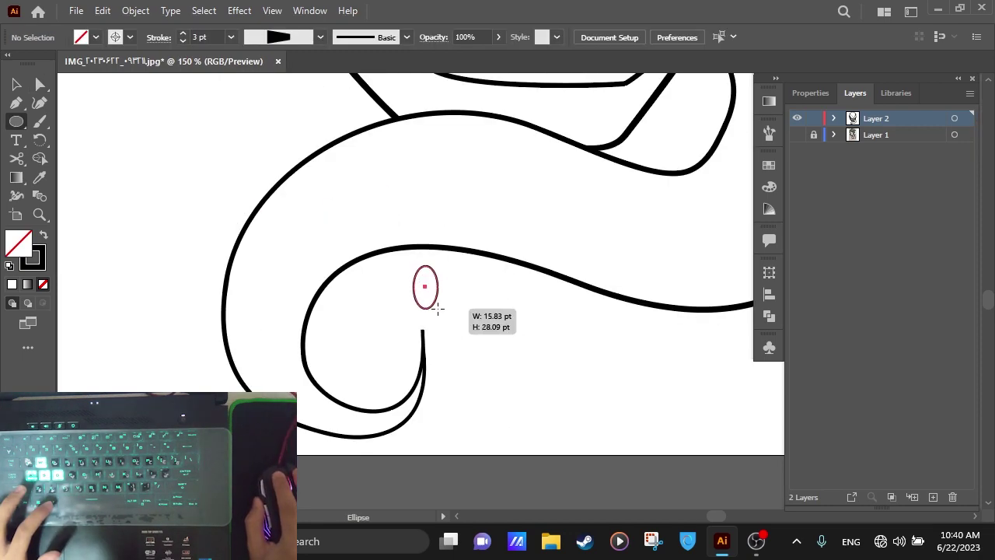
drag(442, 311, 442, 311)
scroll(442, 311, up, 2)
drag(389, 144, 365, 124)
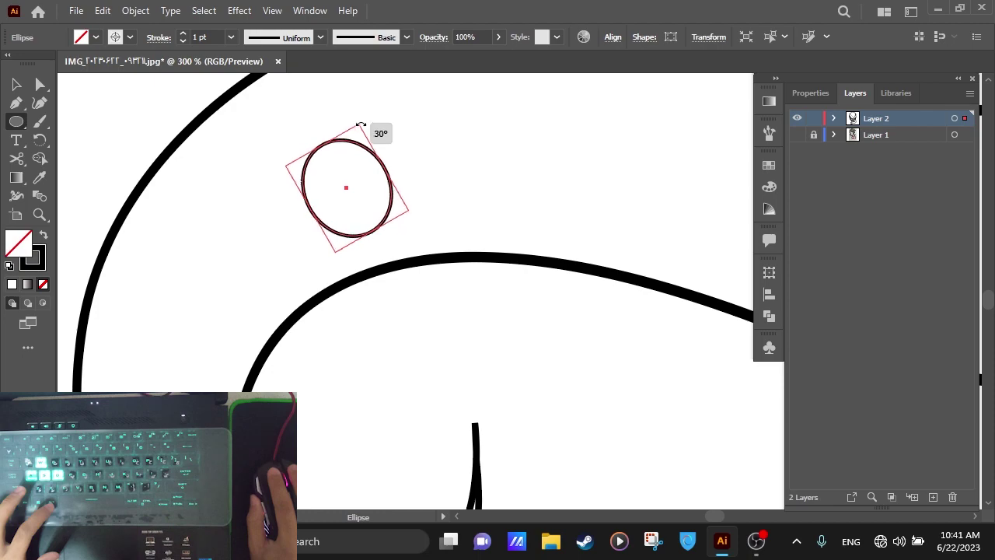
Extend the opened ellipse with the Pen tool into a closed saliva drop tapering to a point below.
key(p)
scroll(340, 172, up, 1)
drag(428, 299, 404, 410)
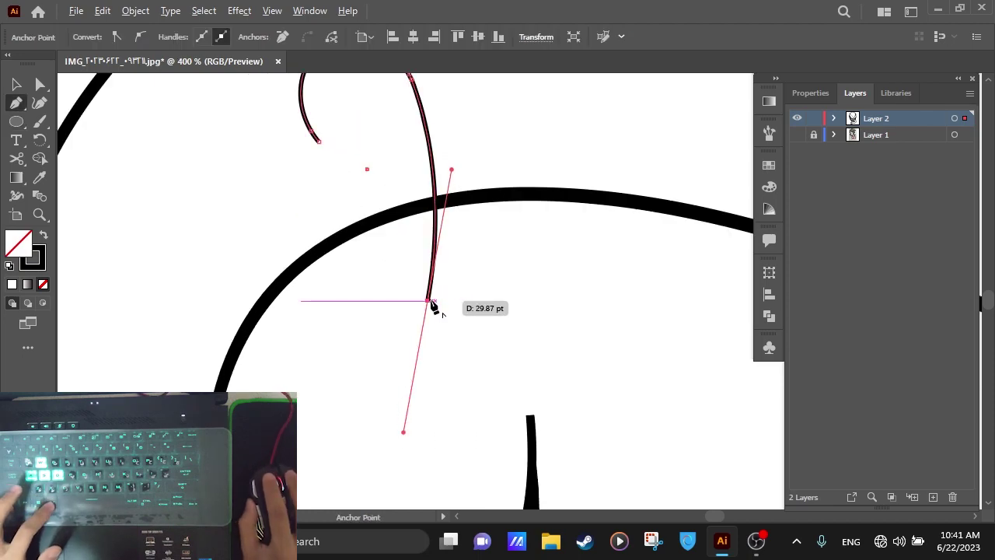
drag(405, 311, 375, 268)
scroll(376, 268, up, 2)
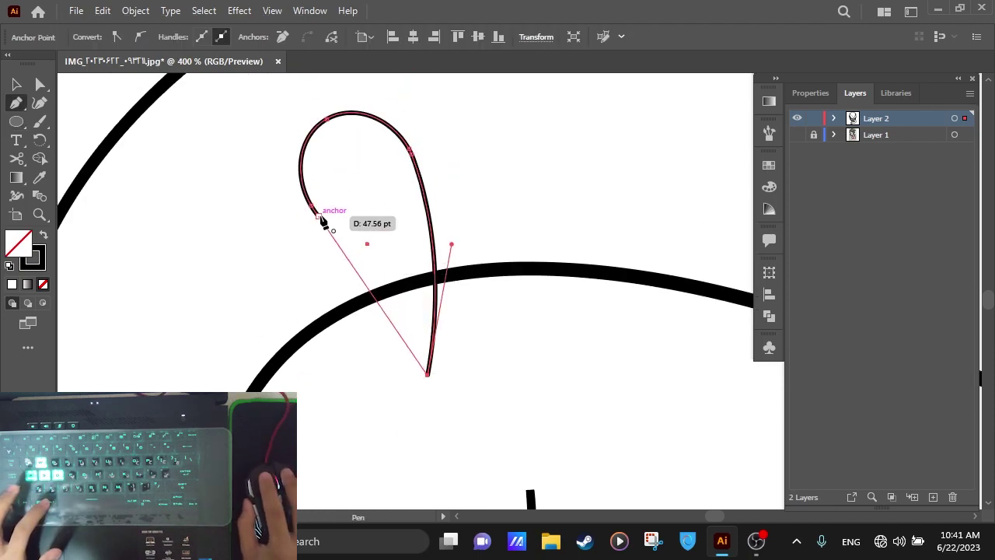
mouse_move(259, 216)
mouse_down()
mouse_move(244, 209)
mouse_move(257, 218)
mouse_up()
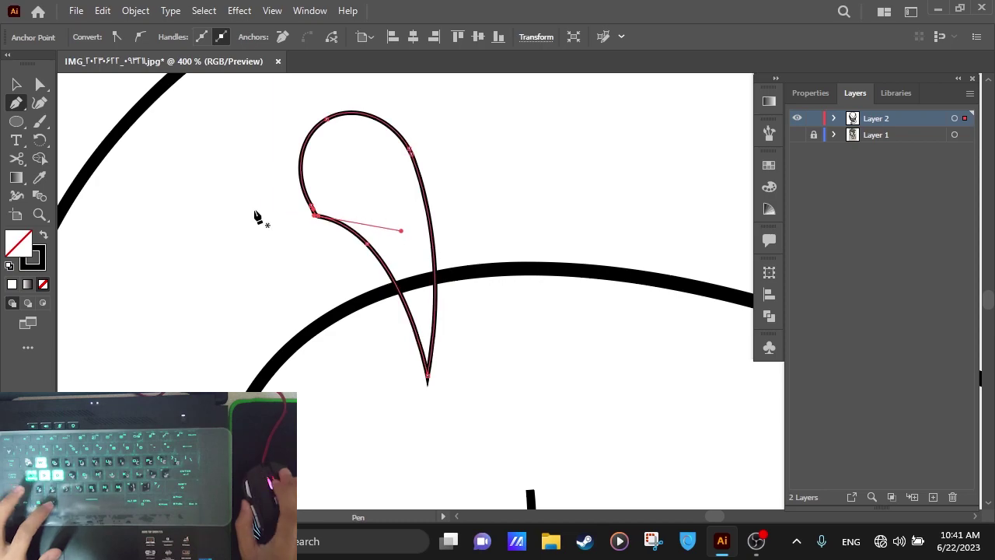
Thicken the thin inner curve of the tongue tip with the Width tool and deselect the small drop.
scroll(258, 218, up, 2)
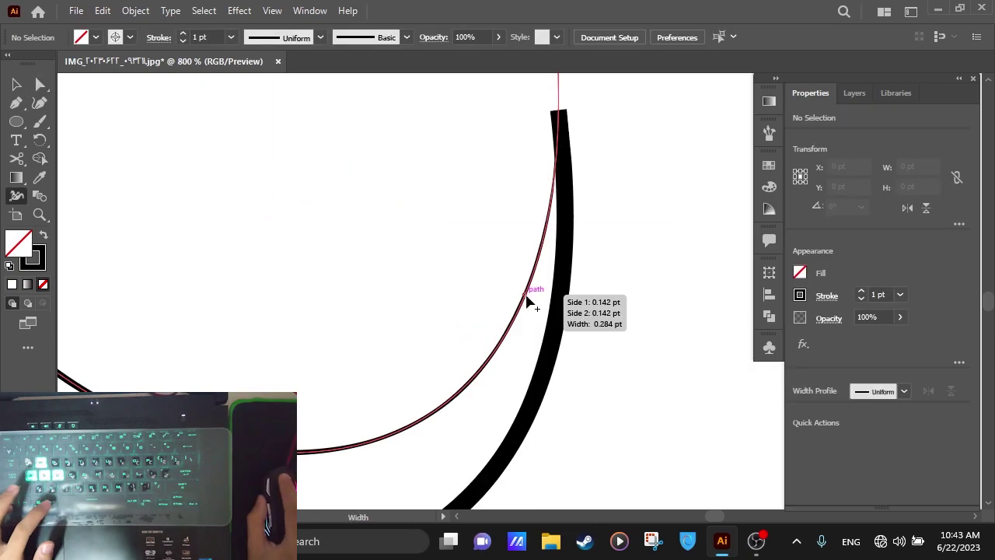
drag(529, 296, 558, 342)
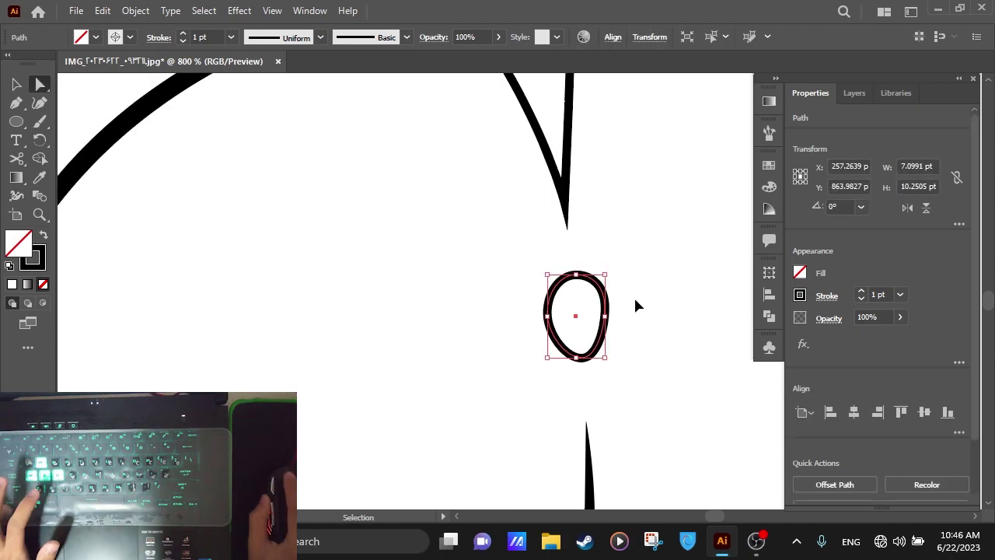
click(638, 304)
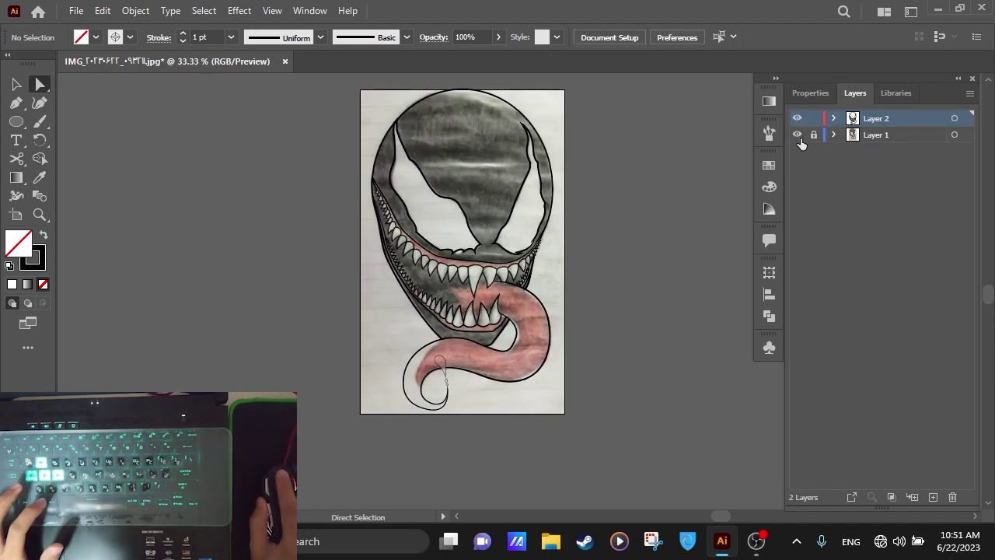
Hide Layer 1 with the reference sketch and inspect the line art on its own.
click(797, 134)
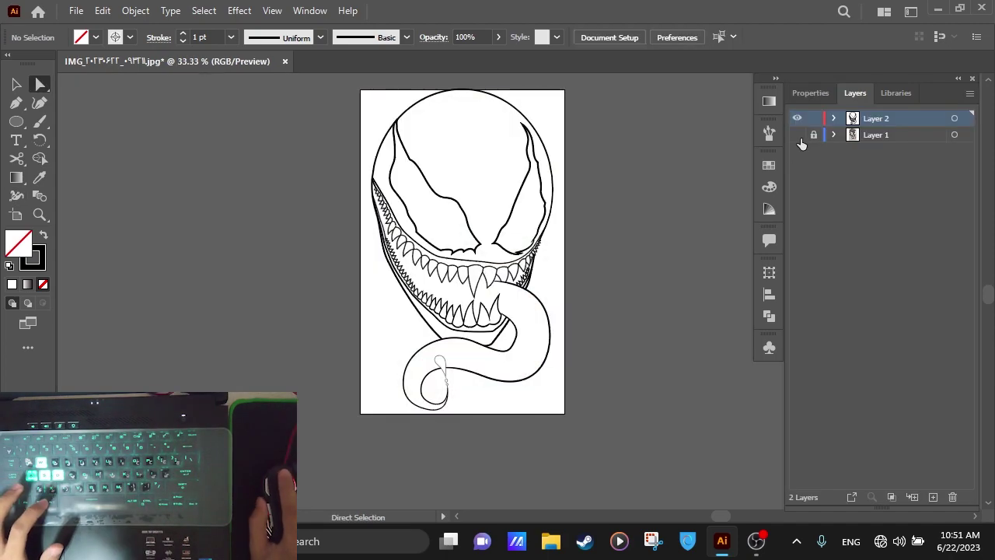
scroll(519, 247, up, 2)
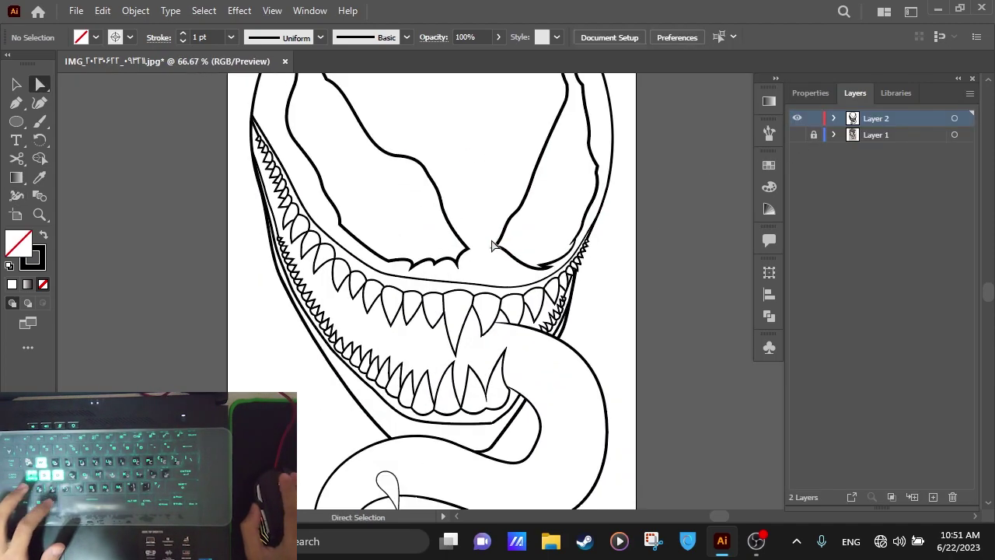
scroll(493, 246, down, 1)
scroll(493, 257, up, 1)
scroll(491, 271, down, 1)
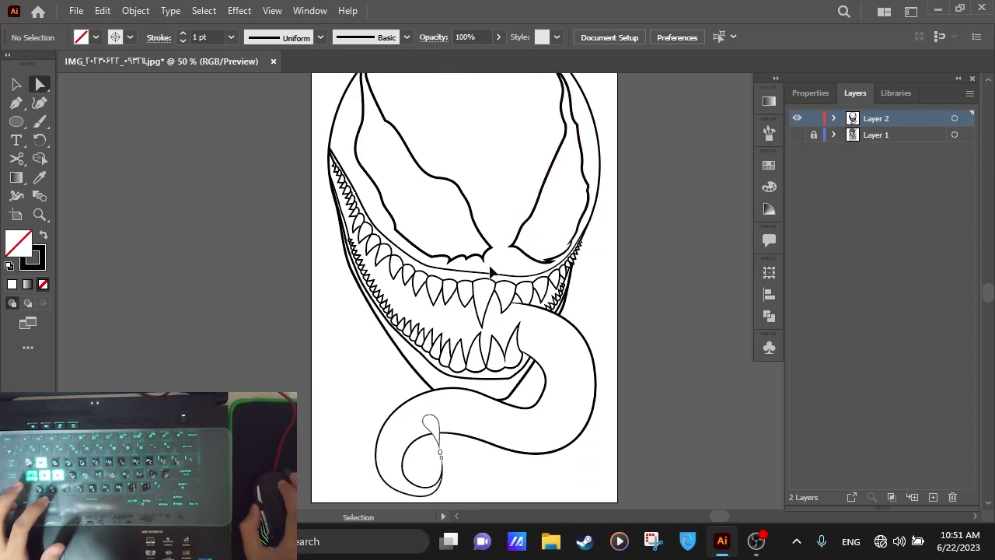
scroll(710, 344, up, 1)
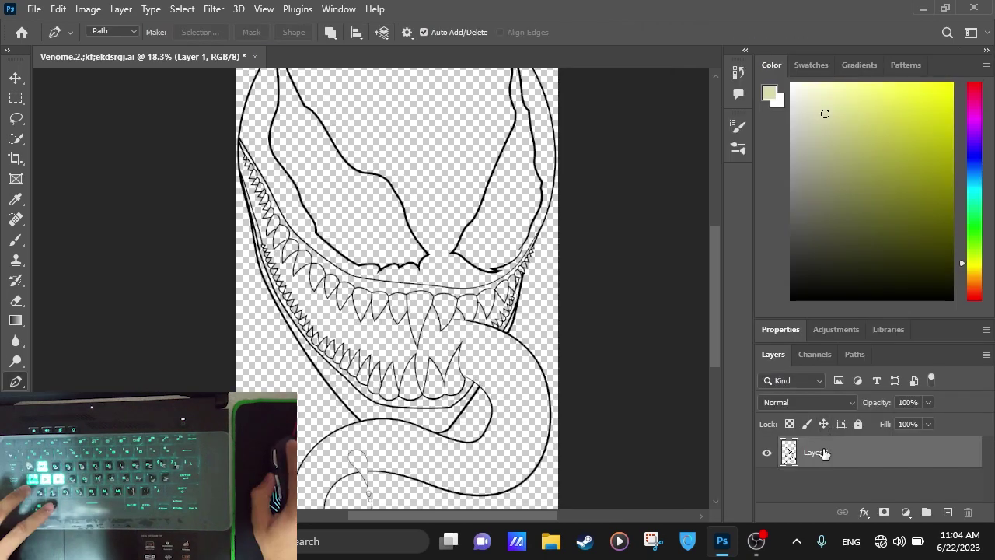
In Photoshop, rename the line-art layer as Orginal and place a new empty layer beneath it.
double_click(829, 451)
text(Orginal)
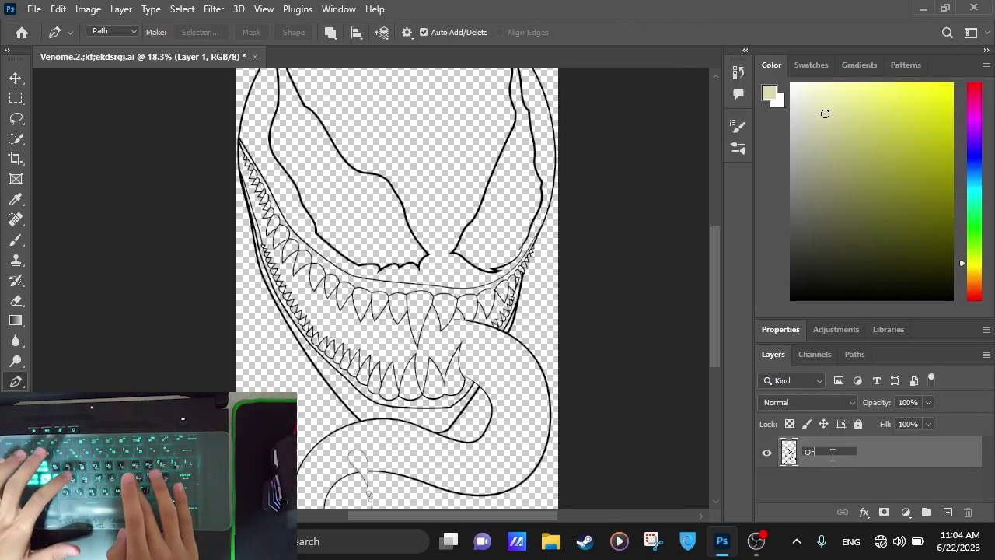
key(Return)
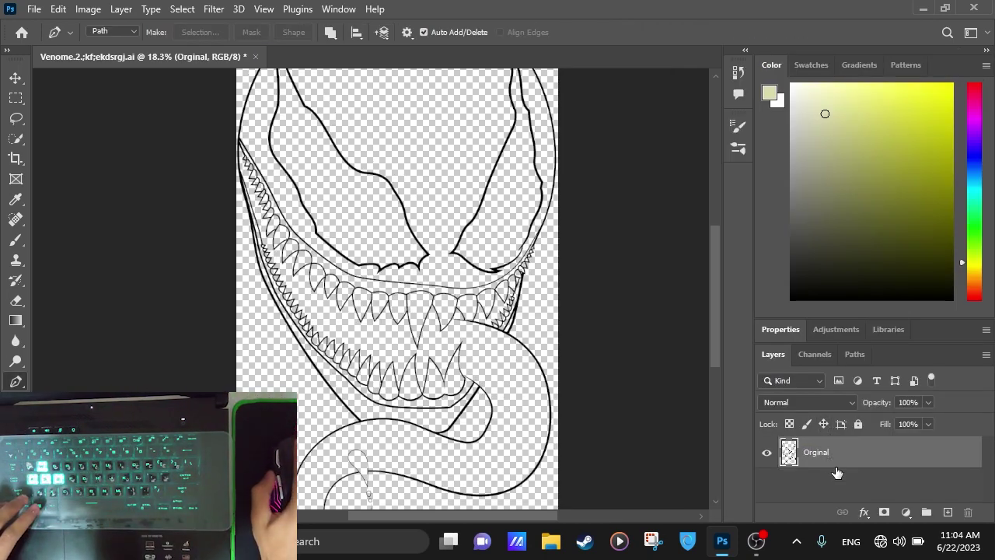
key(ctrl+bracketleft)
Trace the head's outer outline with the Pen tool, following the jaw, right side and crown.
scroll(238, 134, up, 5)
scroll(239, 134, down, 1)
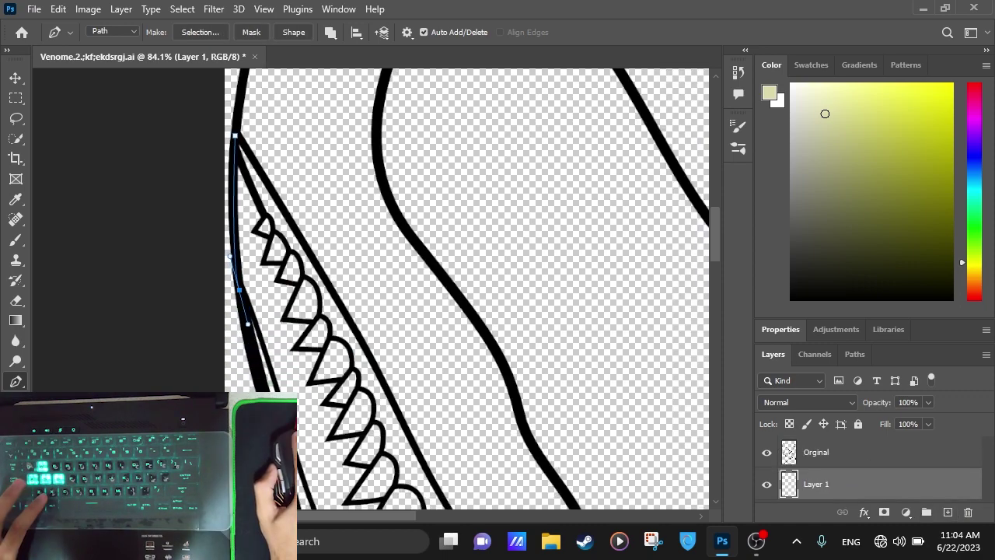
scroll(360, 333, down, 5)
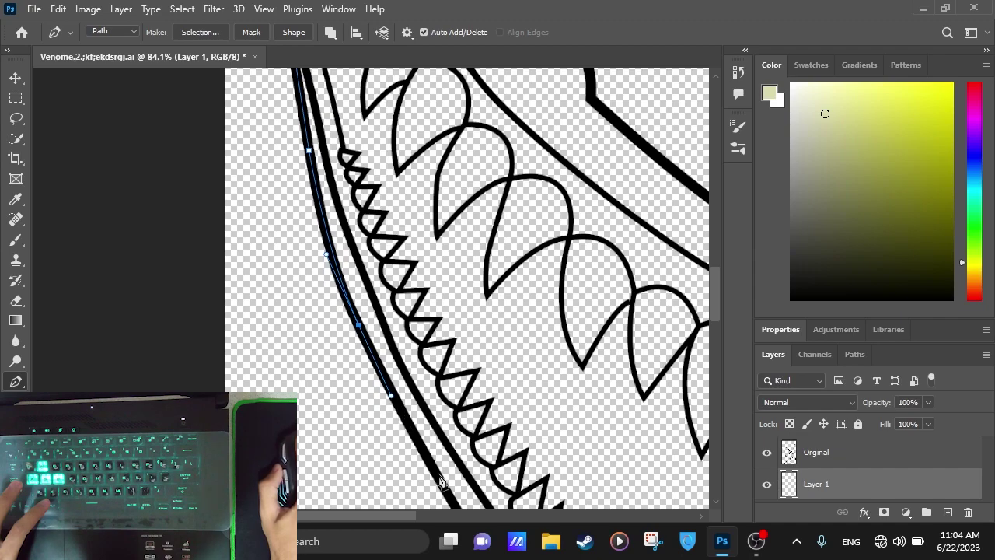
scroll(439, 481, down, 3)
scroll(622, 167, down, 3)
scroll(587, 149, up, 2)
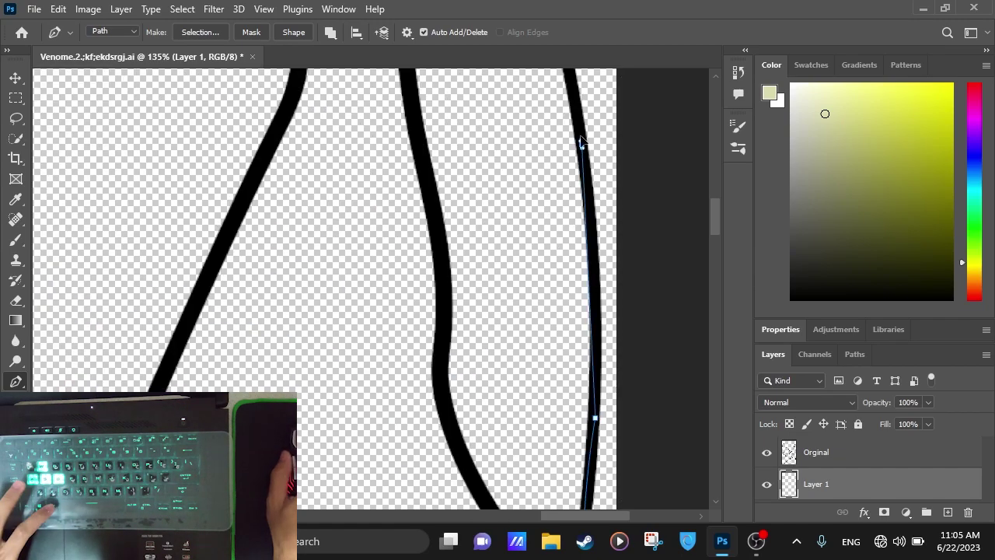
scroll(567, 94, down, 1)
scroll(194, 92, down, 3)
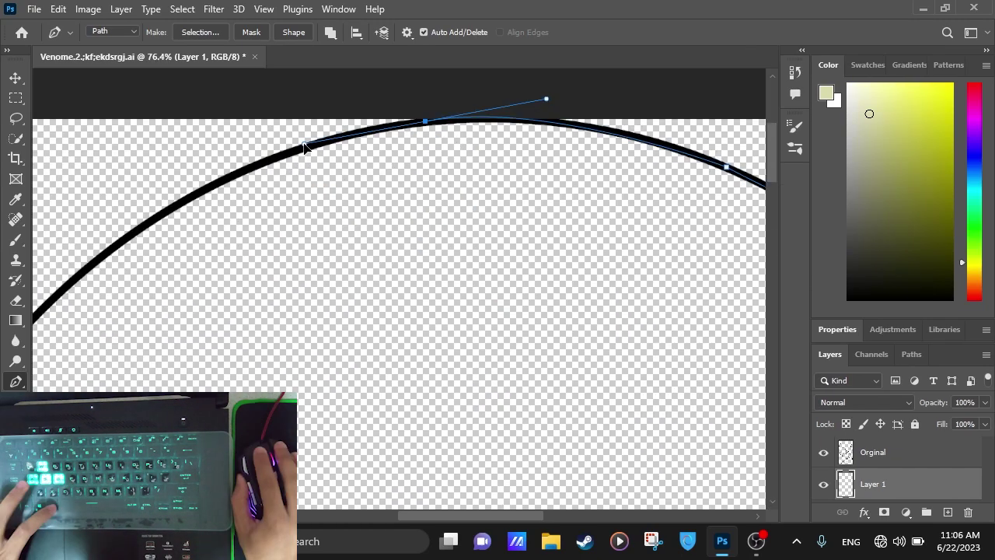
Fill the traced head path with a near-black Solid Color fill layer.
scroll(482, 287, down, 3)
click(906, 512)
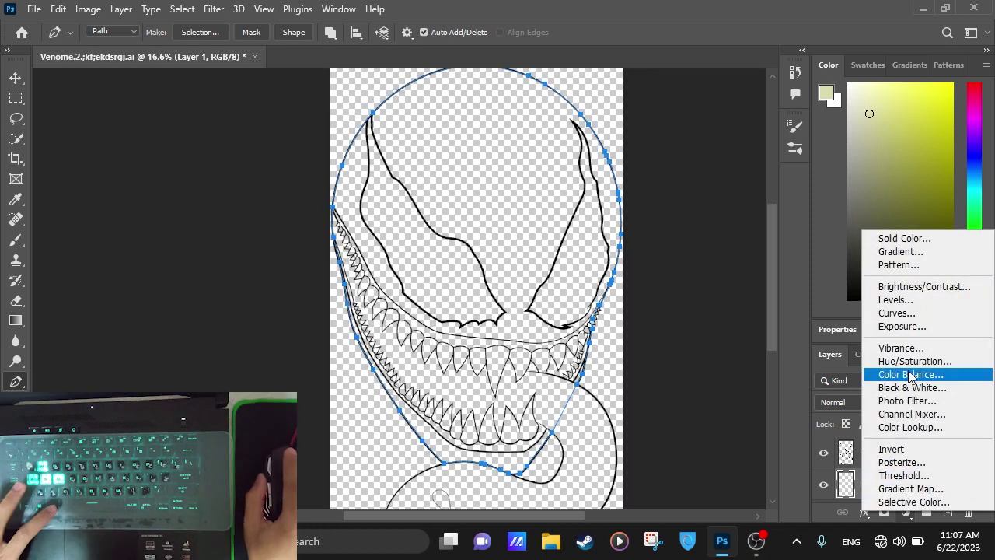
click(906, 238)
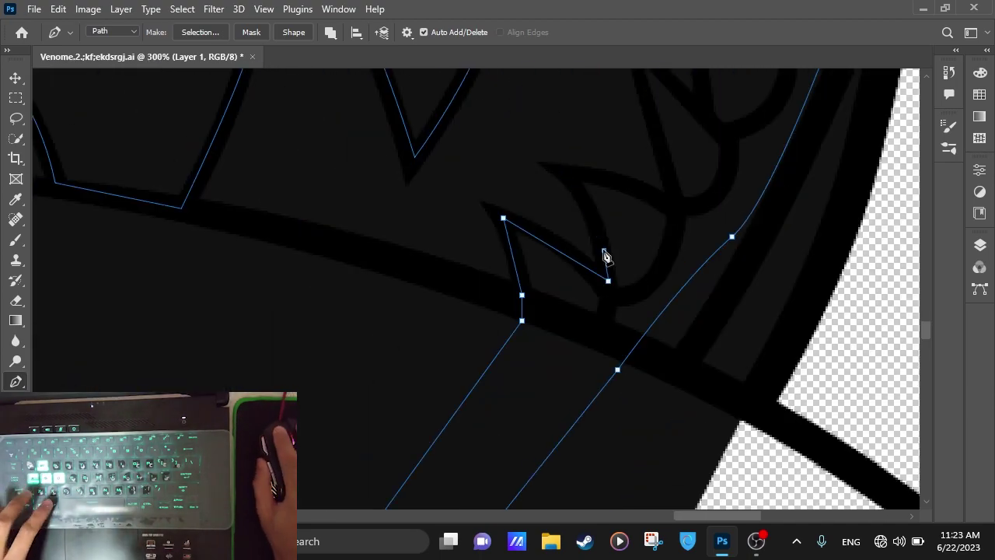
Trace the remaining lower right teeth with the Pen tool and close the lower teeth and gum path.
scroll(606, 256, down, 8)
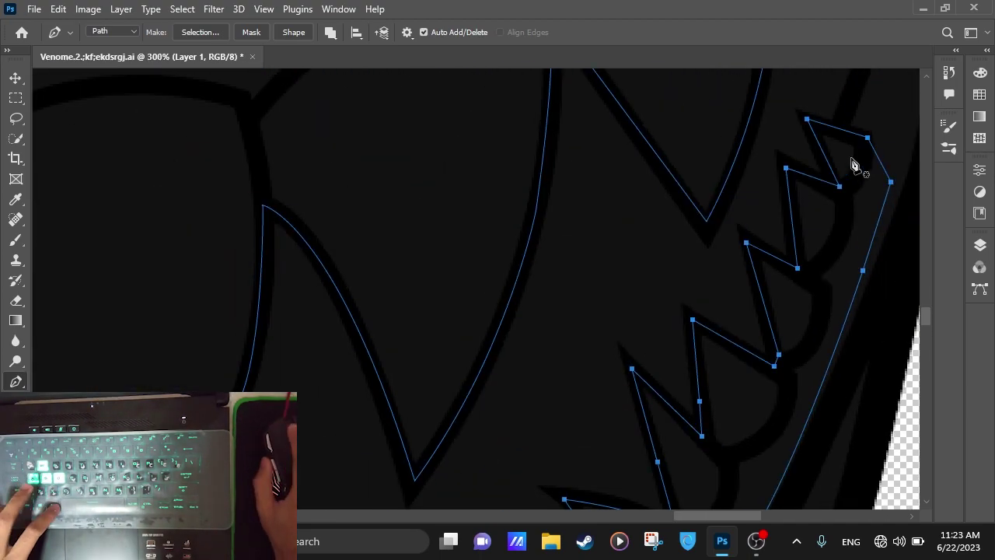
scroll(527, 359, left, 1)
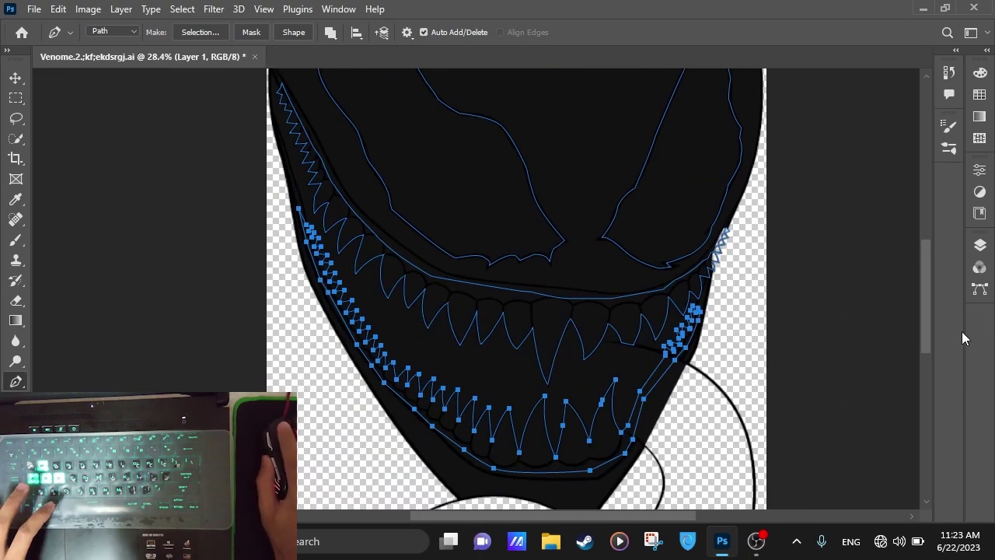
scroll(810, 301, left, 1)
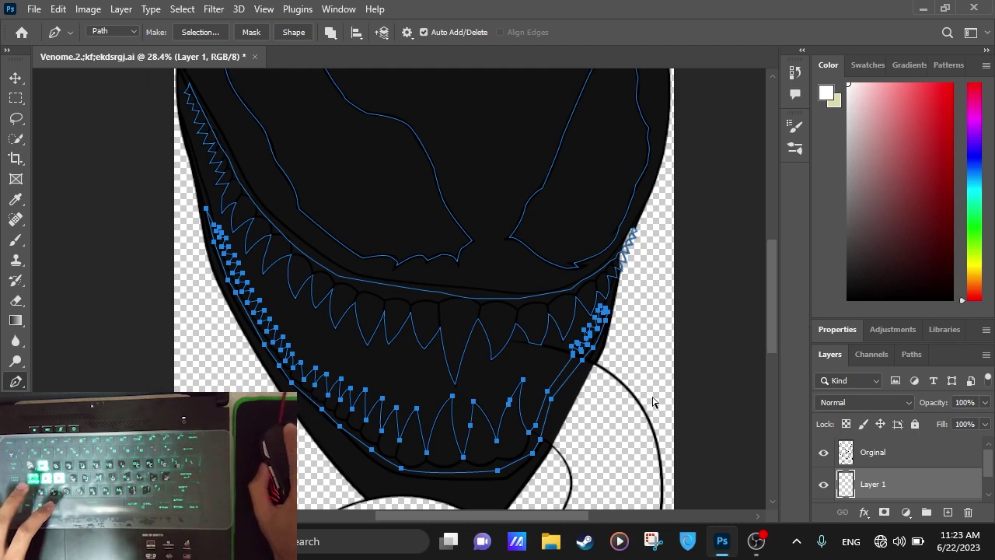
Fill the traced eye and teeth paths with a Solid Color fill layer set to ffffff.
click(906, 511)
click(894, 238)
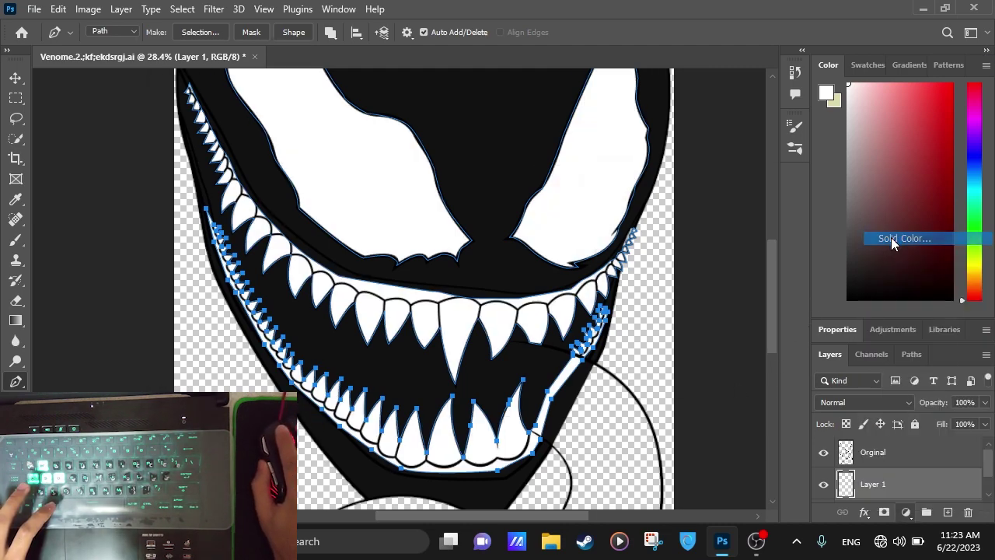
drag(693, 355, 521, 158)
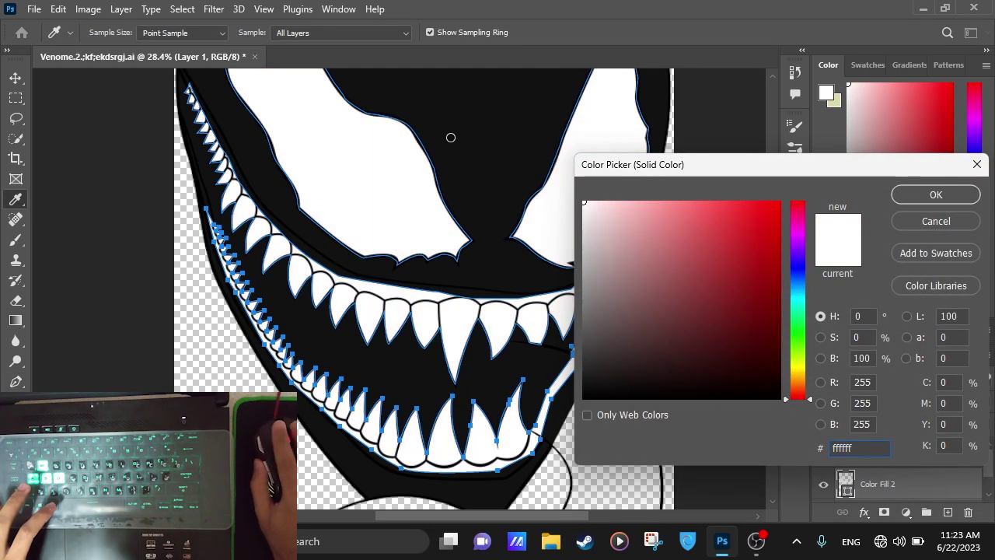
click(935, 195)
key(Escape)
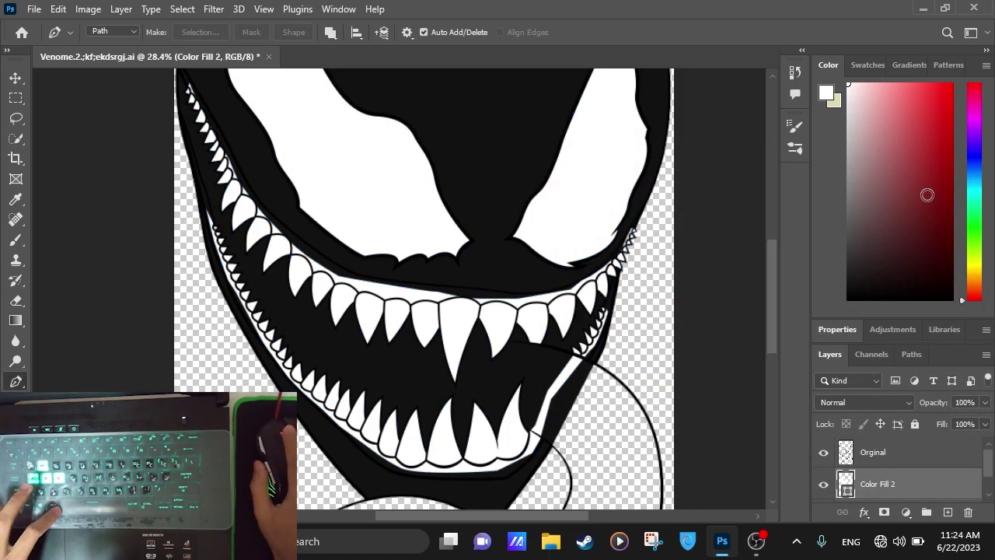
Examine the filled eyes, teeth and gums against the line art.
key(ctrl+minus)
key(ctrl+minus)
scroll(650, 362, left, 3)
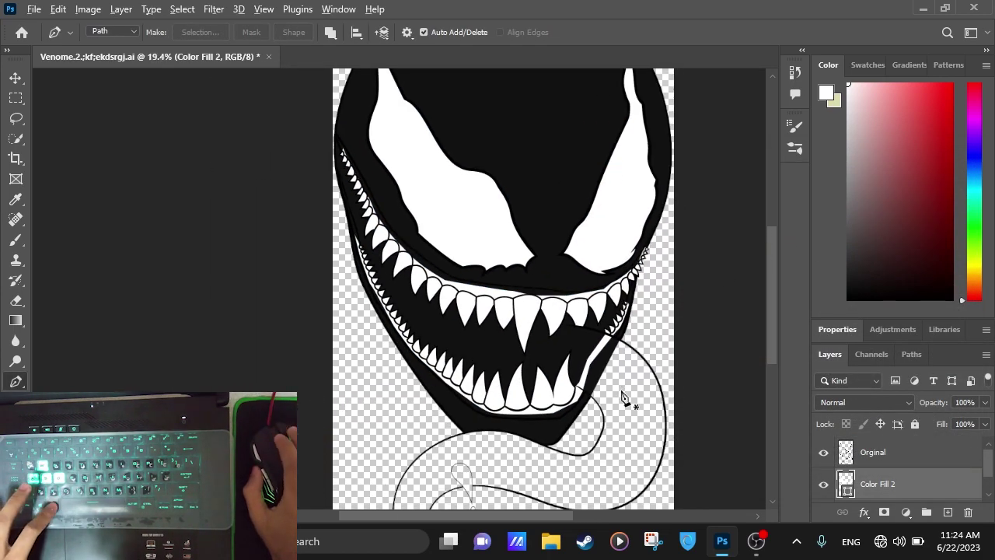
scroll(614, 393, up, 1)
scroll(554, 334, down, 1)
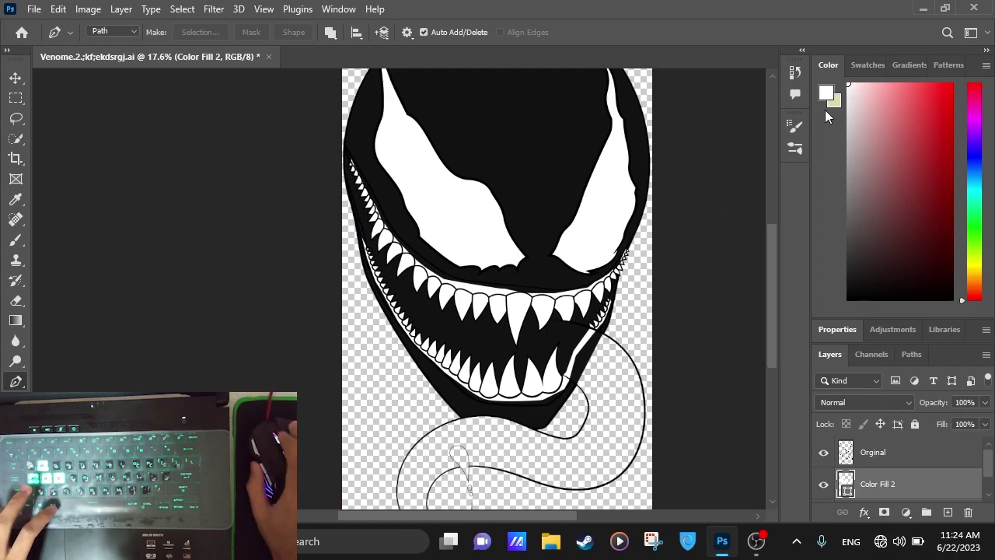
scroll(507, 307, up, 2)
scroll(511, 336, up, 4)
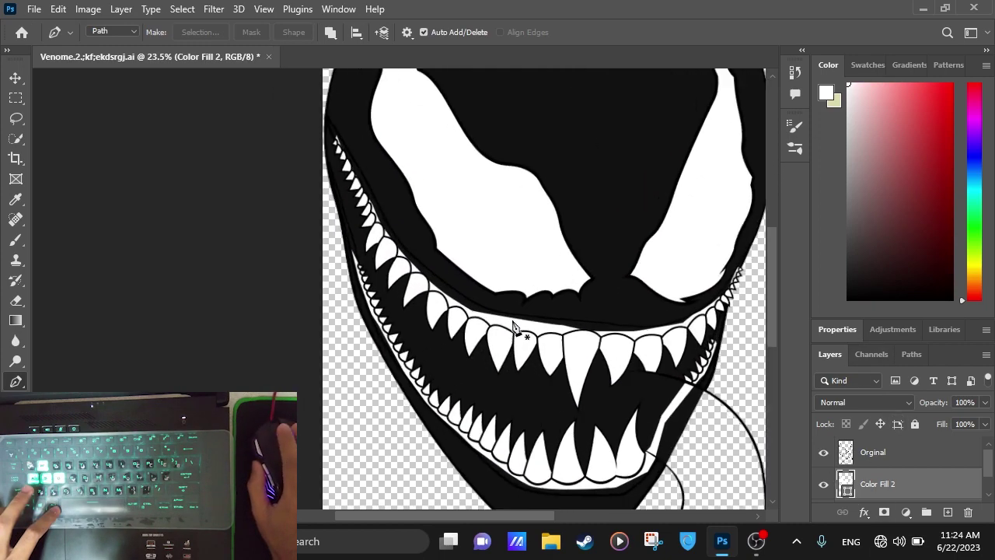
Trace the upper gum outline with the Pen tool, following the scalloped tops of the upper teeth.
scroll(636, 385, down, 2)
scroll(636, 383, right, 2)
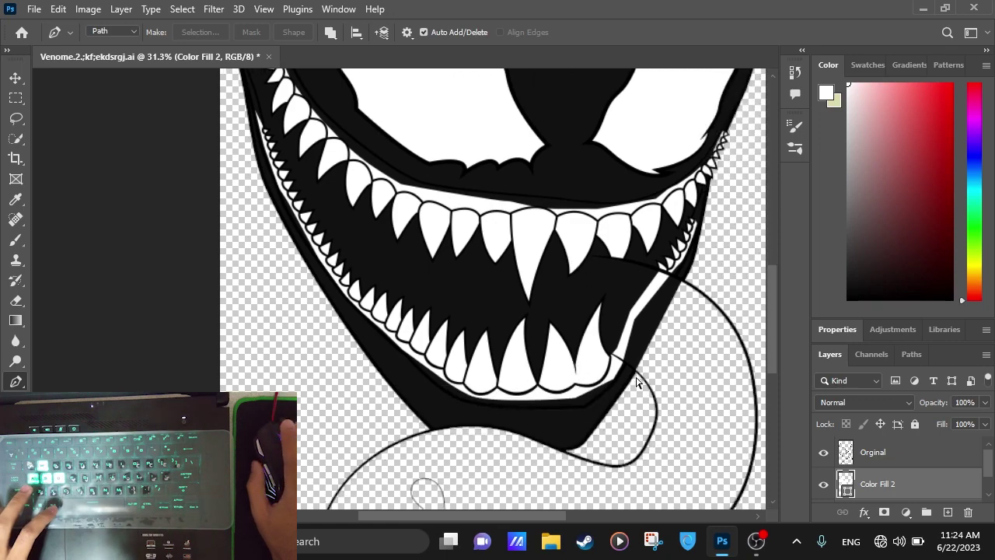
scroll(636, 385, down, 4)
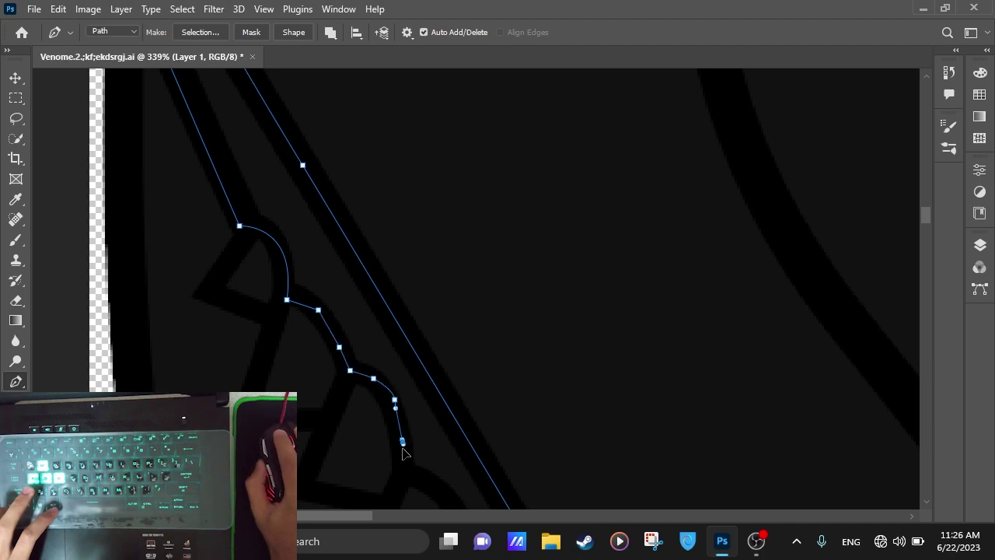
drag(403, 454, 540, 166)
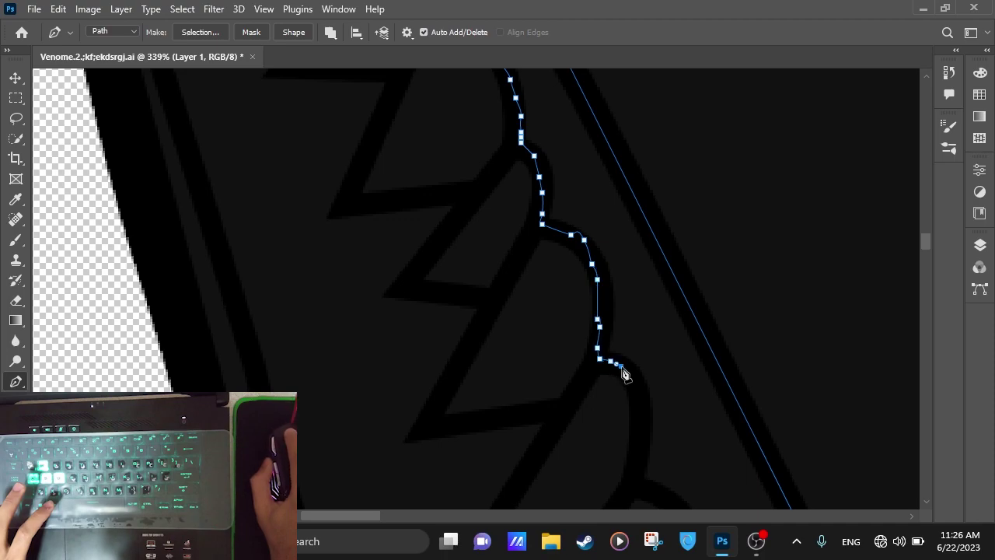
drag(643, 440, 534, 151)
drag(718, 182, 742, 202)
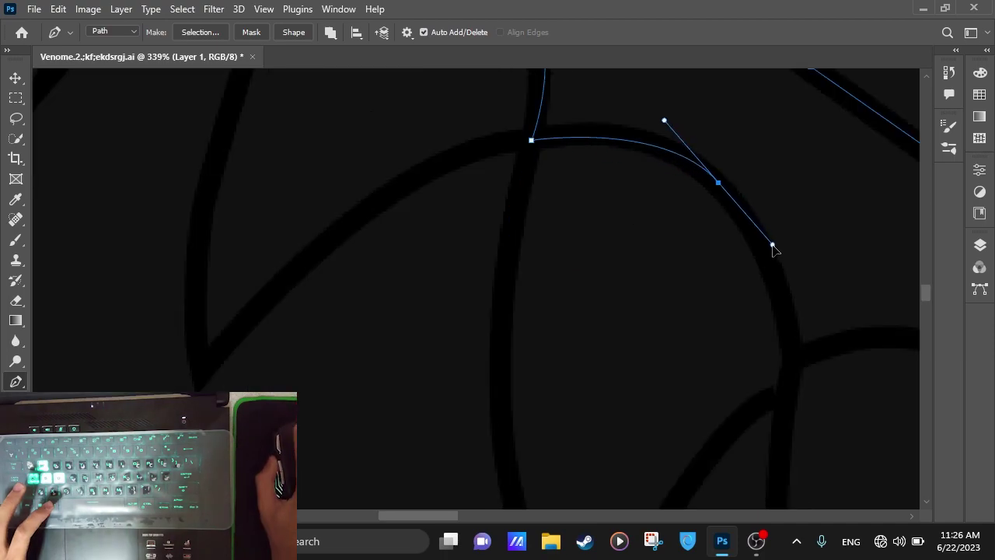
scroll(798, 367, down, 3)
drag(813, 333, 856, 237)
drag(743, 269, 747, 256)
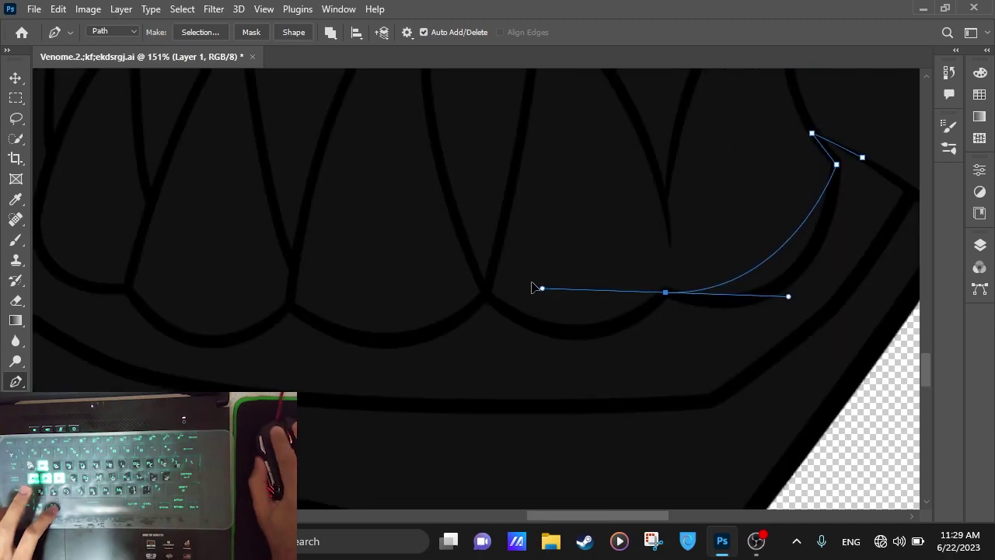
Trace the lower gum with curved Pen segments along the bases of the lower front teeth, working toward the smaller teeth.
drag(537, 286, 492, 257)
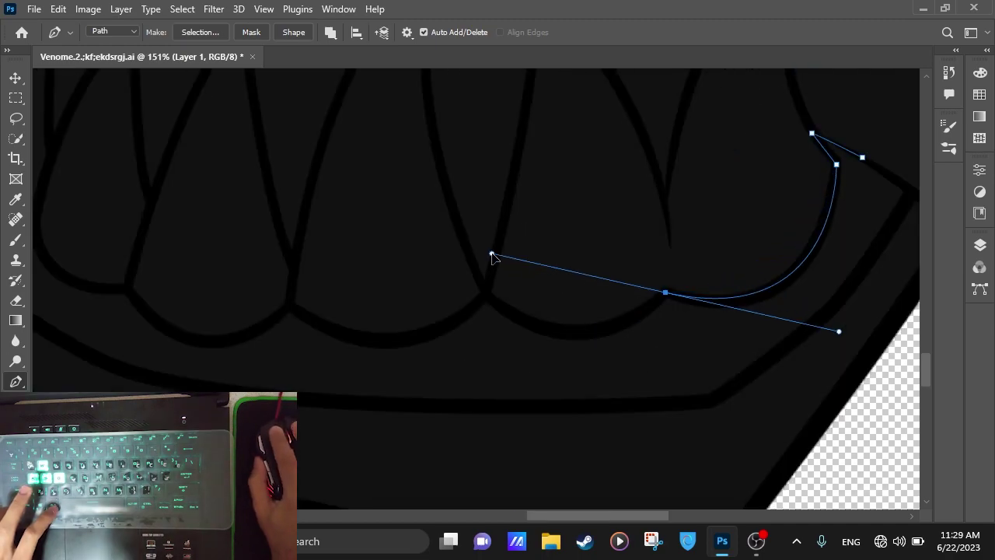
mouse_move(472, 290)
mouse_down()
mouse_move(381, 195)
mouse_move(387, 186)
mouse_up()
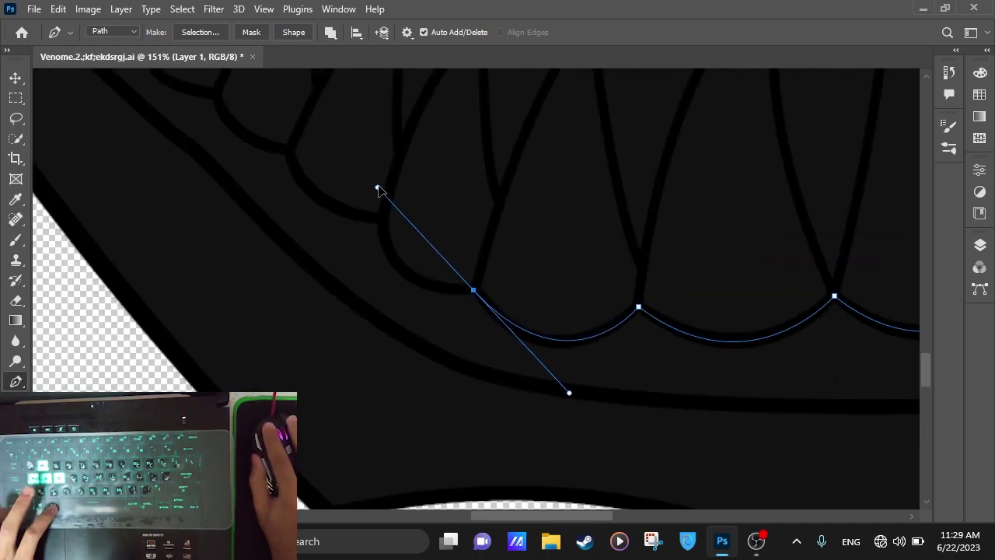
drag(382, 223, 373, 145)
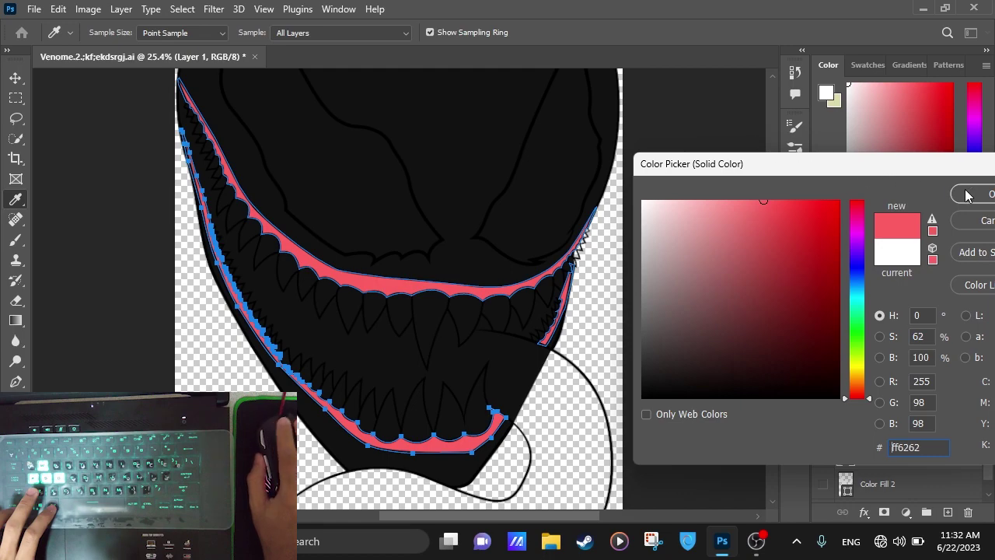
Fill the traced gums with a Solid Color layer set to ff6262 and show the white eyes and teeth fill layer again.
click(968, 195)
click(823, 487)
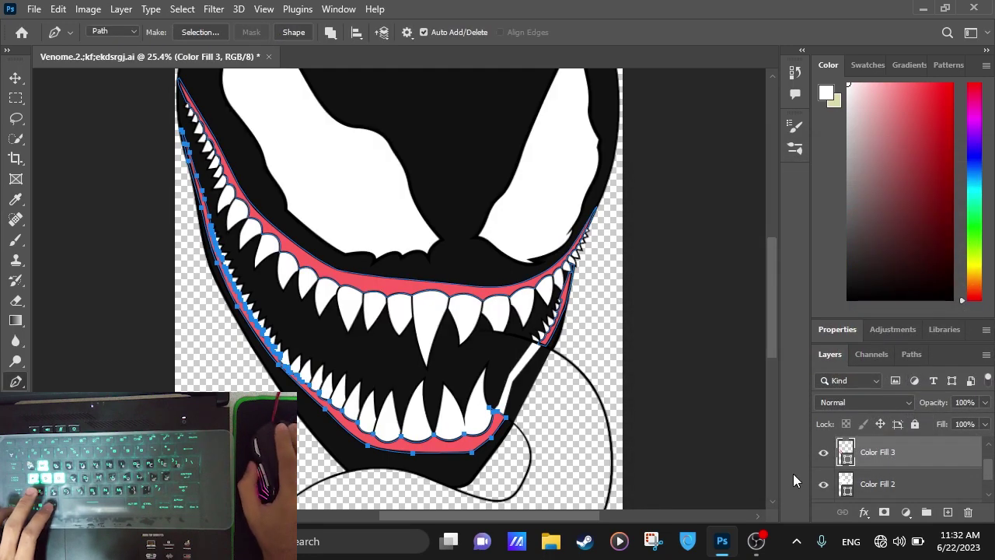
key(Escape)
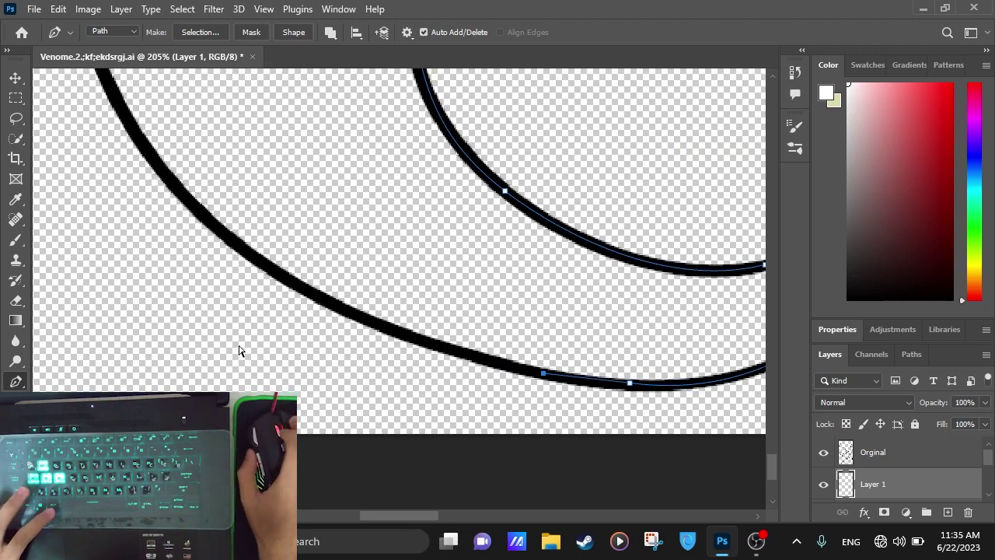
Trace the long curled tongue outline with the Pen tool and set its Solid Color fill to ff4e4e.
drag(261, 245, 262, 179)
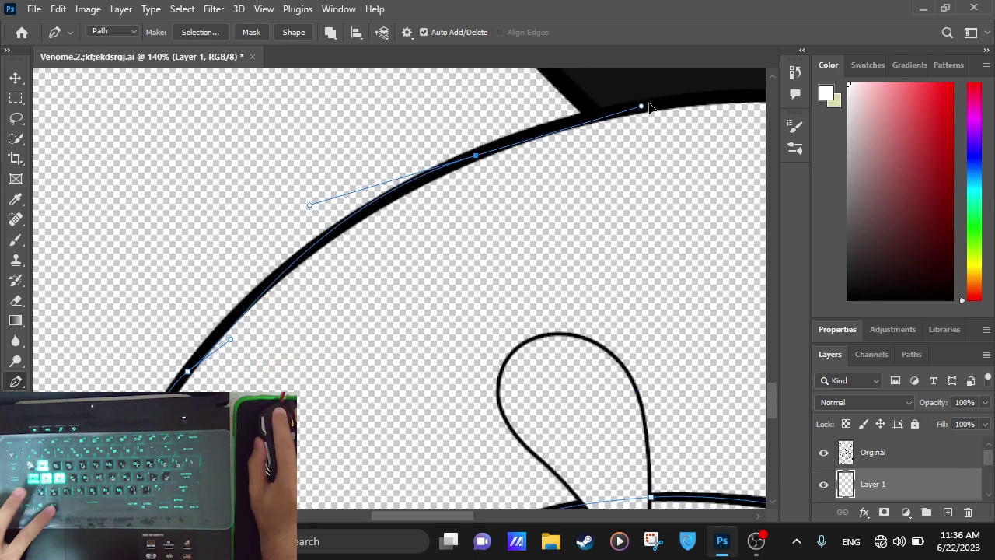
drag(645, 105, 695, 75)
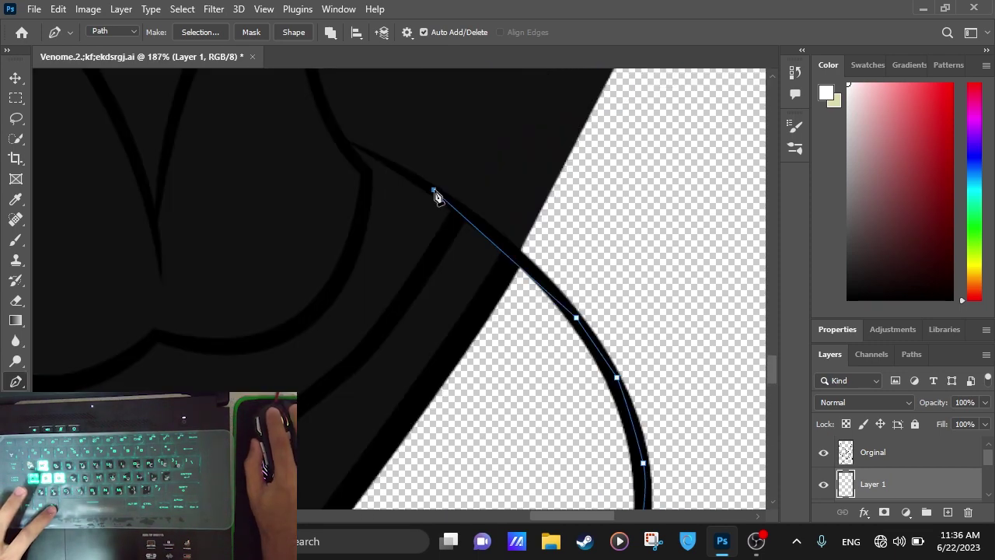
drag(434, 190, 382, 161)
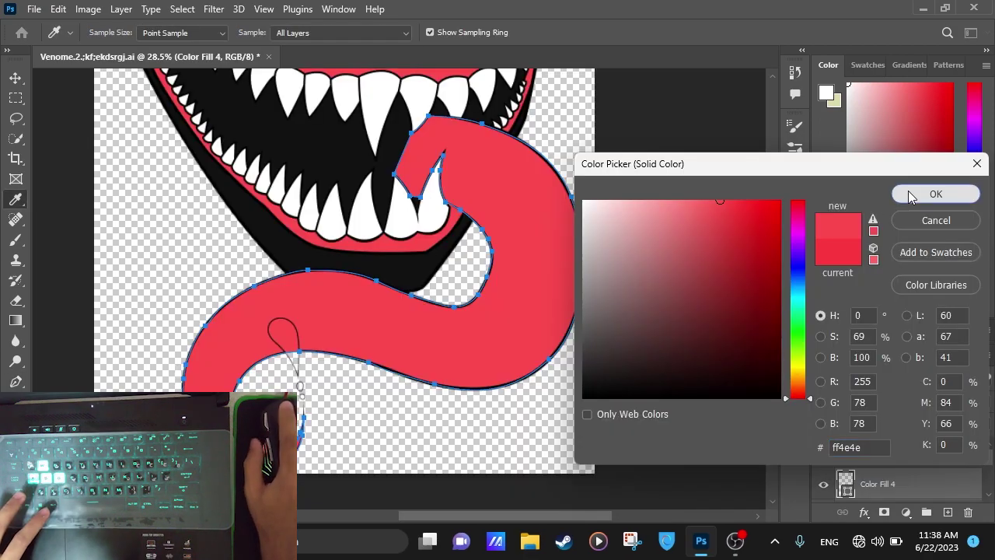
click(933, 194)
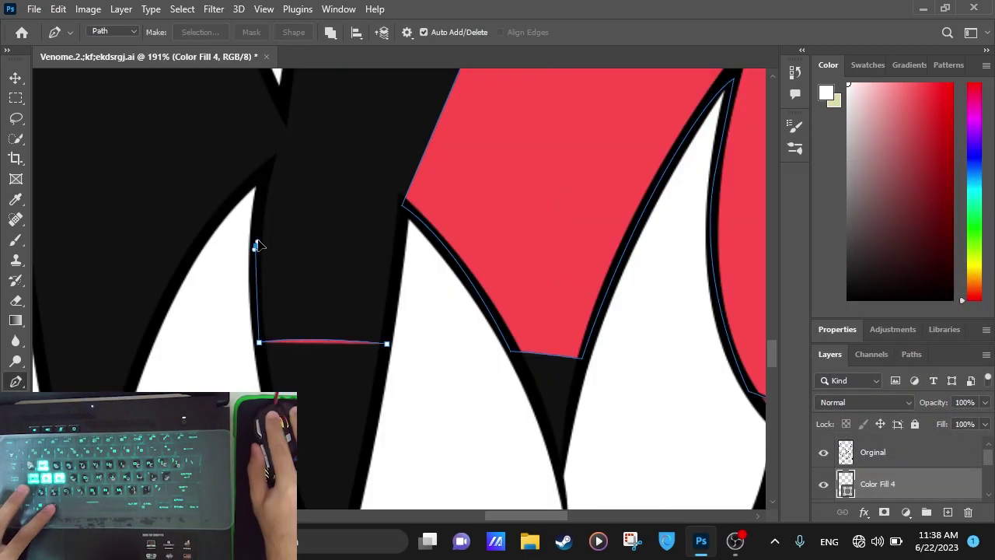
Add a pen-traced tongue section to the red fill in the gap between the long upper fang and the lower teeth.
click(258, 245)
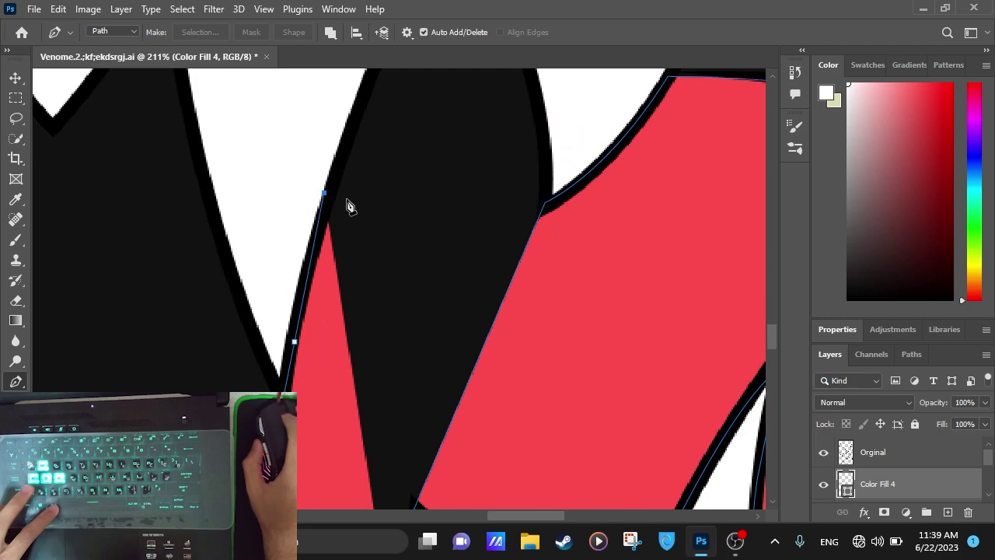
click(487, 180)
click(495, 195)
scroll(497, 198, down, 3)
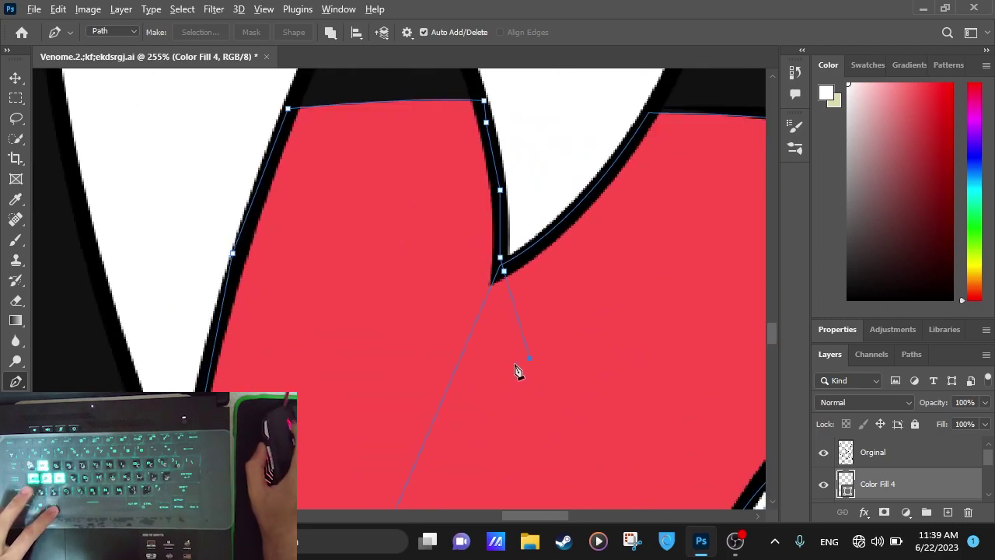
scroll(513, 373, down, 2)
scroll(474, 389, down, 3)
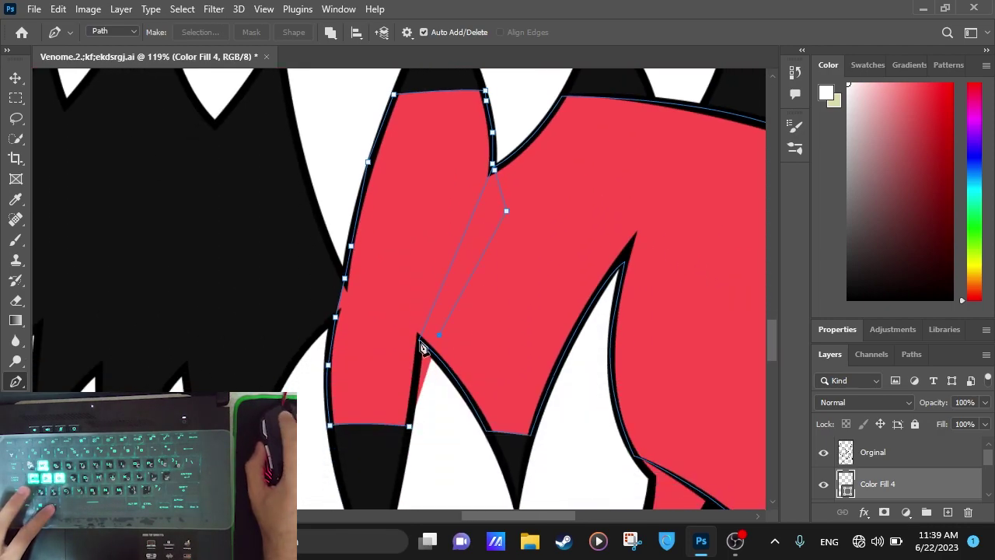
alt+scroll(420, 348, up, 2)
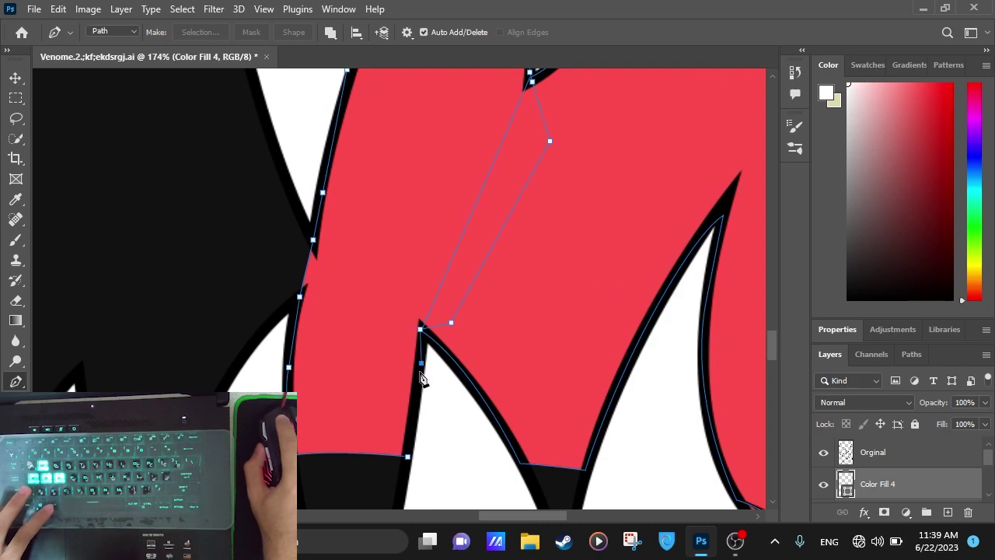
click(408, 463)
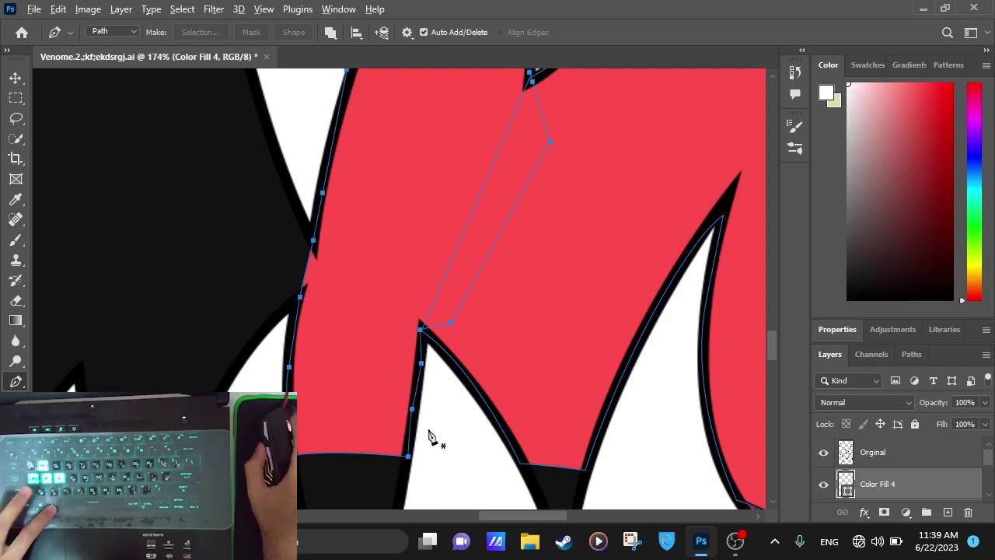
Trace the tongue's rounded back edge in the mouth from the lower fang up to the upper tooth, undoing misplaced points.
alt+scroll(451, 412, down, 3)
alt+scroll(482, 384, up, 1)
click(395, 278)
drag(325, 235, 305, 184)
scroll(304, 183, up, 2)
click(322, 210)
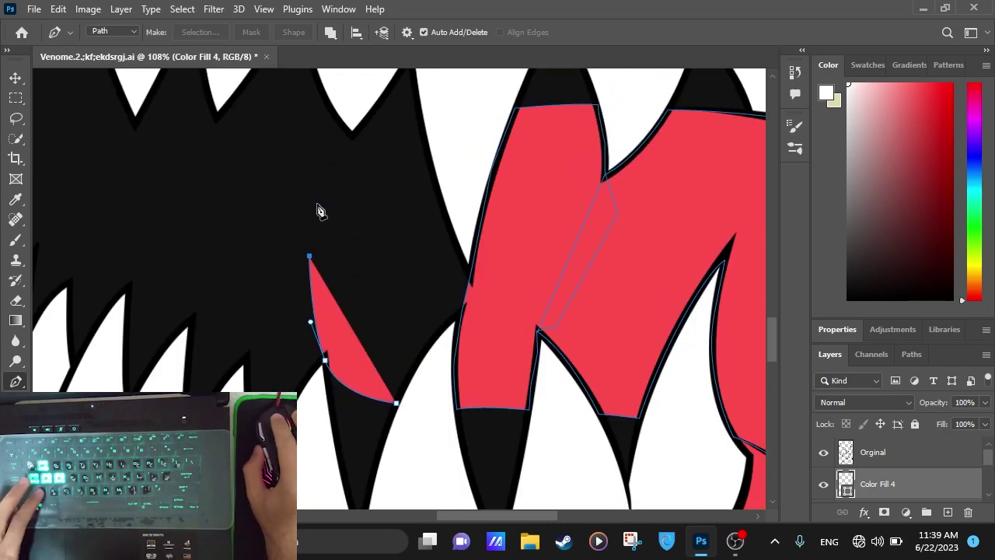
key(ctrl+z)
click(307, 100)
alt+scroll(354, 152, down, 1)
key(ctrl+z)
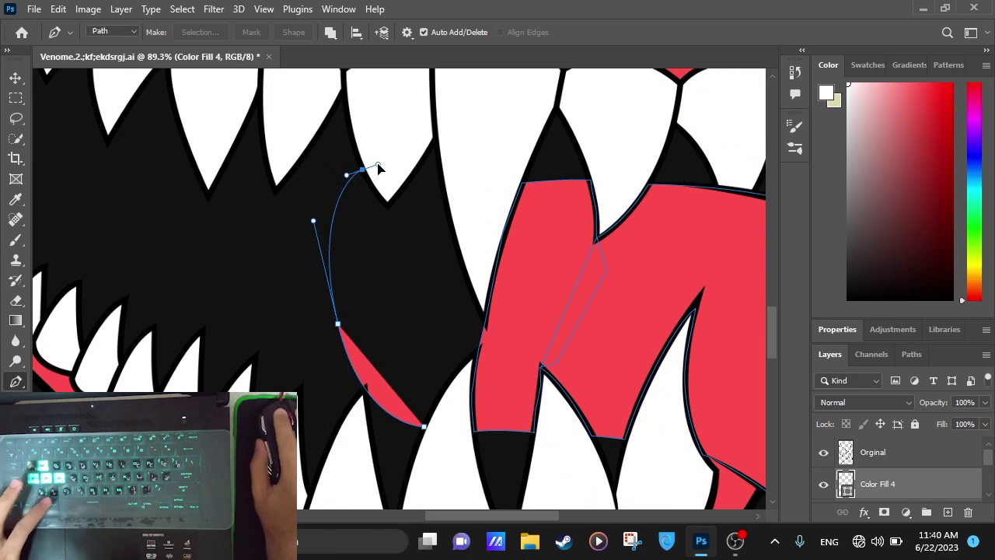
Close the tongue's back section by tracing around the upper teeth and the edge of the lower fang.
alt+scroll(378, 166, up, 4)
scroll(573, 441, up, 1)
scroll(573, 440, down, 3)
click(576, 294)
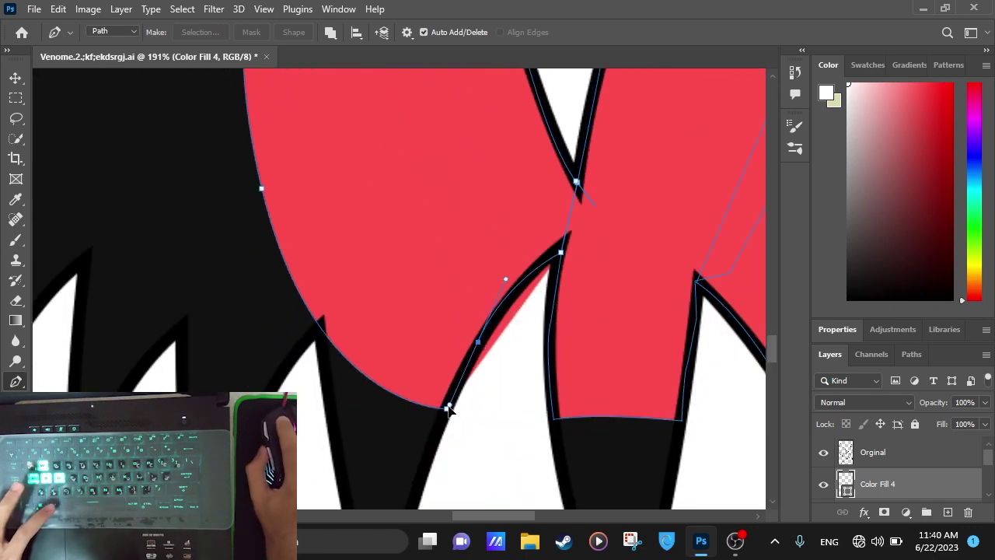
alt+scroll(451, 409, down, 2)
alt+scroll(453, 413, down, 2)
alt+scroll(528, 402, up, 1)
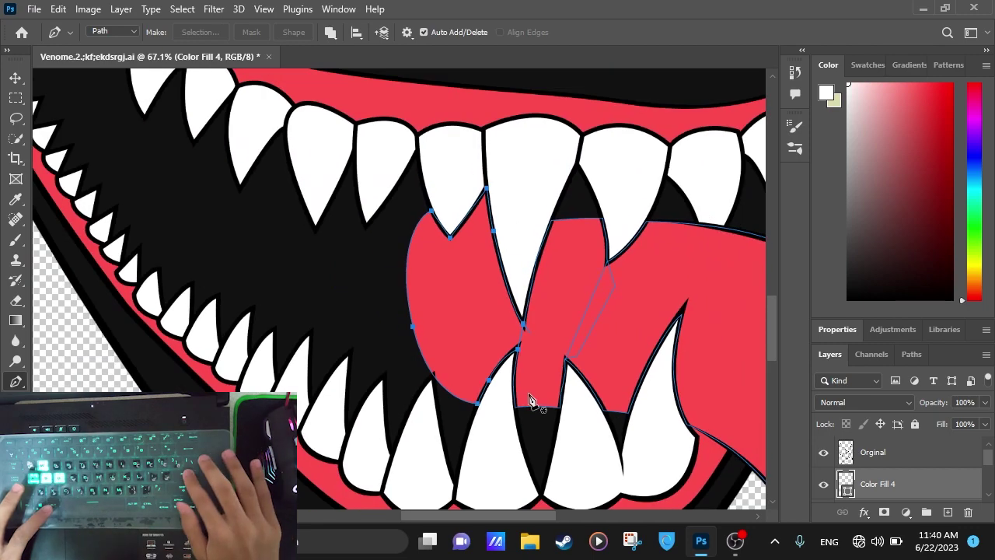
key(Escape)
alt+scroll(529, 397, down, 2)
alt+scroll(527, 384, up, 1)
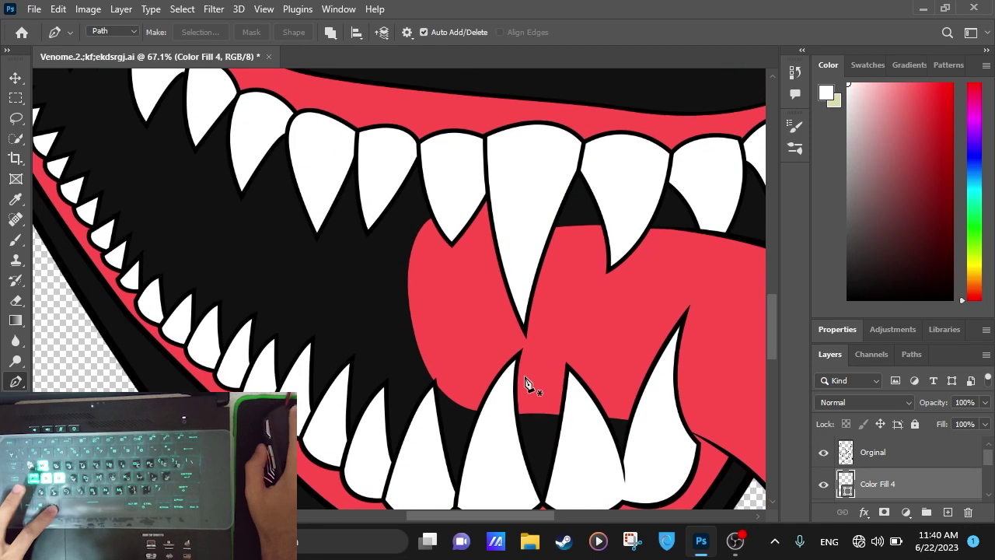
key(ctrl+z)
Fill the traced drool drops with a Solid Color layer set to 00f6ff.
alt+scroll(529, 382, up, 3)
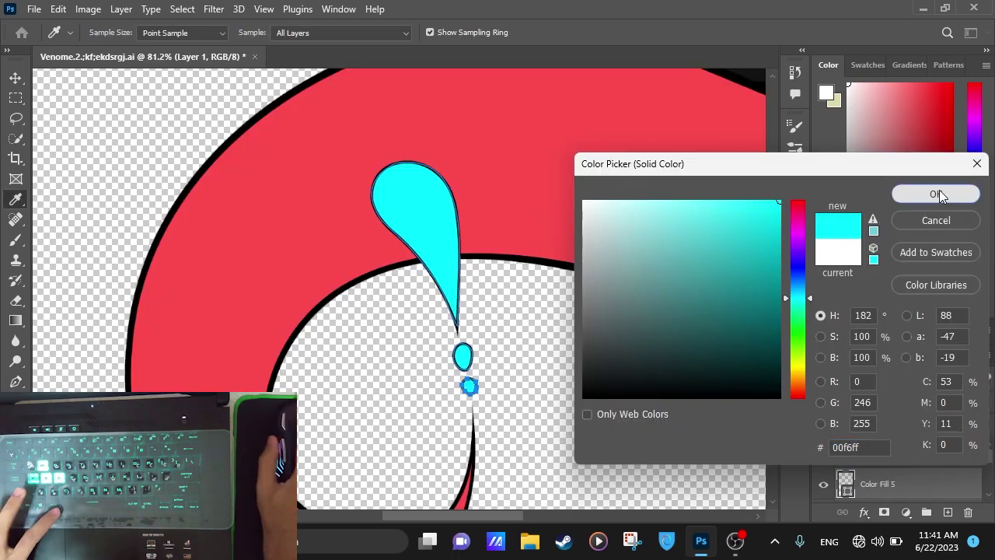
click(937, 194)
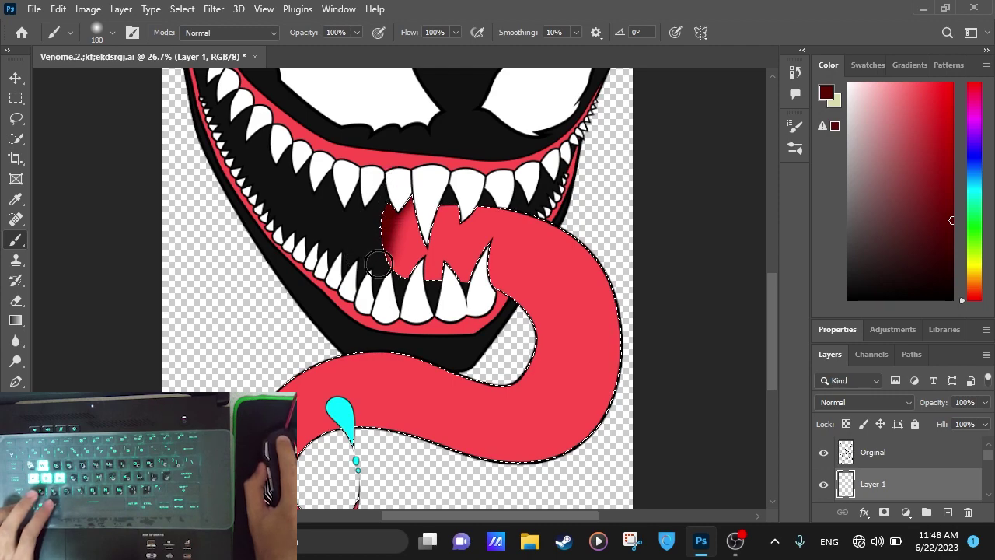
Paint dark red shading over the tongue's back end inside the mouth with a soft brush, within the tongue selection.
mouse_move(379, 264)
mouse_down()
mouse_move(396, 297)
mouse_move(443, 306)
mouse_up()
click(978, 265)
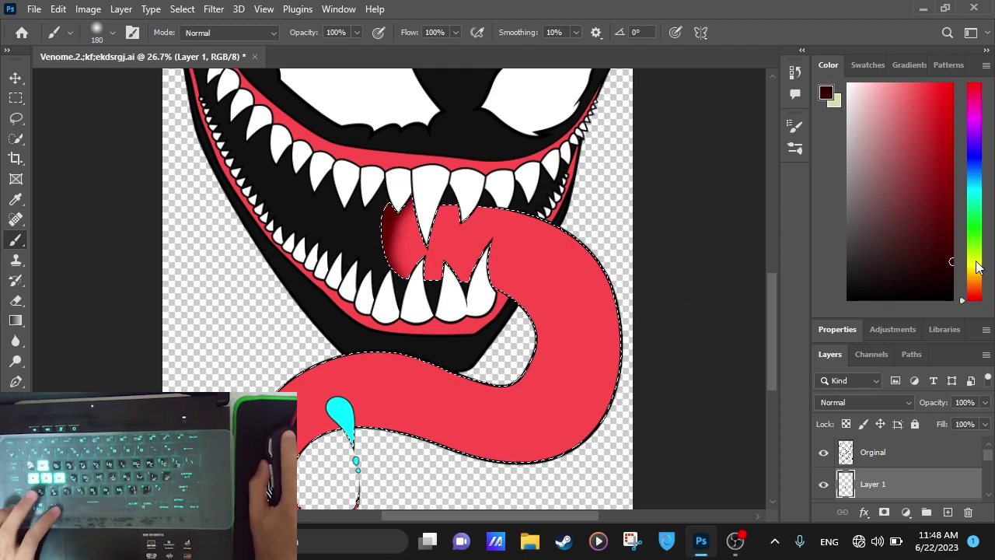
mouse_move(374, 218)
mouse_down()
mouse_move(393, 286)
mouse_move(407, 295)
mouse_up()
scroll(407, 295, up, 3)
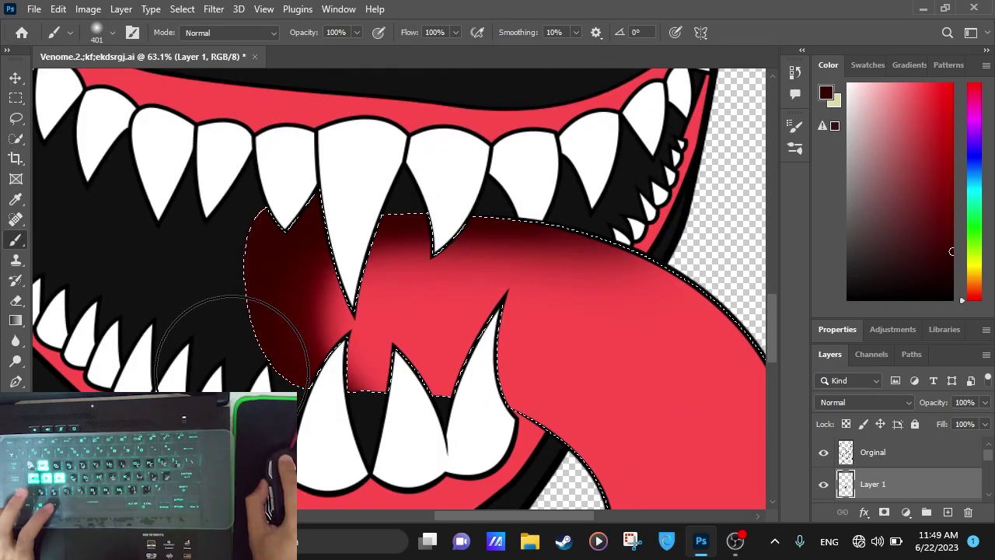
mouse_move(221, 322)
mouse_down()
mouse_move(267, 256)
mouse_move(239, 283)
mouse_up()
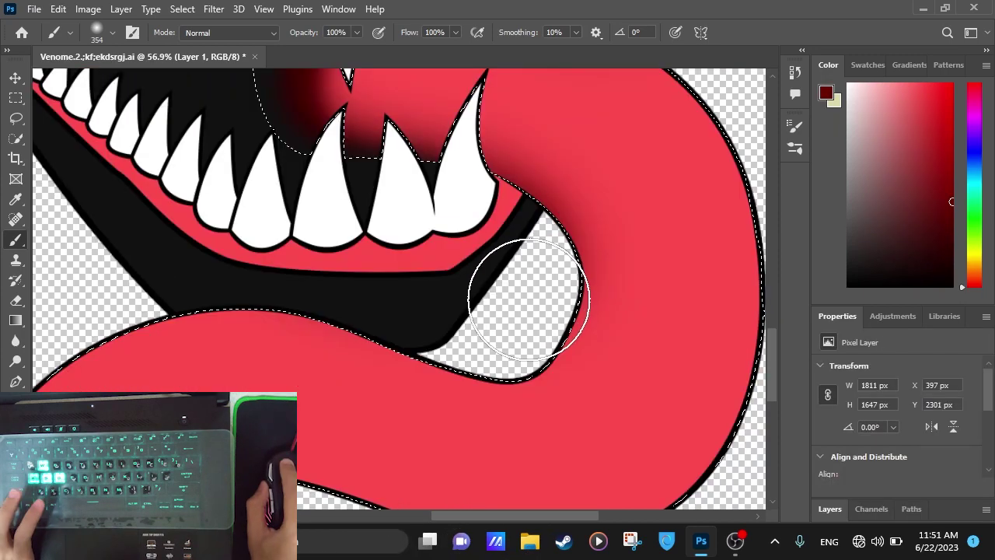
Shade the tongue's inner bend and lower outer edge in dark red with a soft 354 px brush.
mouse_move(529, 299)
mouse_down()
mouse_move(544, 282)
mouse_move(529, 251)
mouse_move(505, 237)
mouse_move(525, 252)
mouse_move(529, 302)
mouse_move(526, 318)
mouse_move(520, 317)
mouse_up()
scroll(519, 316, down, 2)
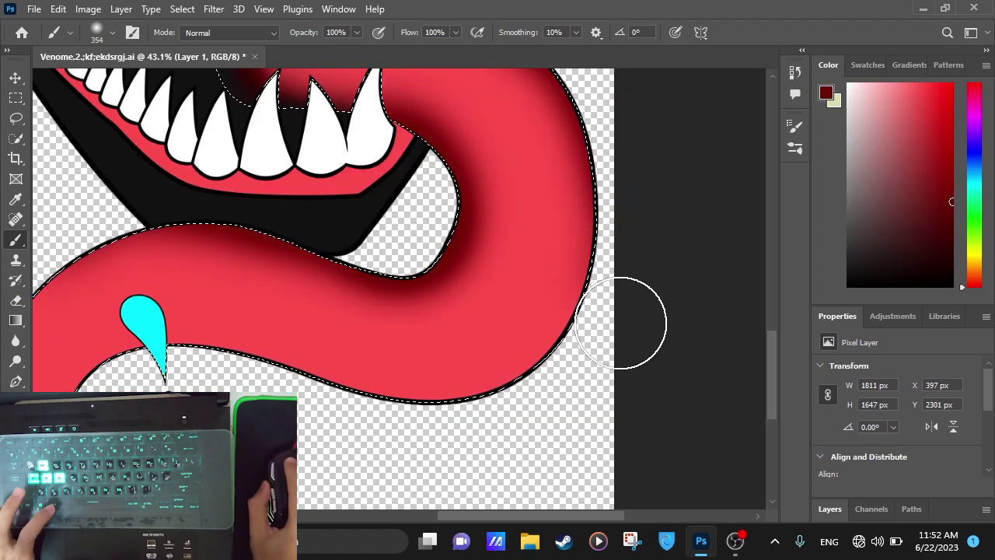
mouse_move(553, 410)
mouse_down()
mouse_move(483, 440)
mouse_move(346, 433)
mouse_up()
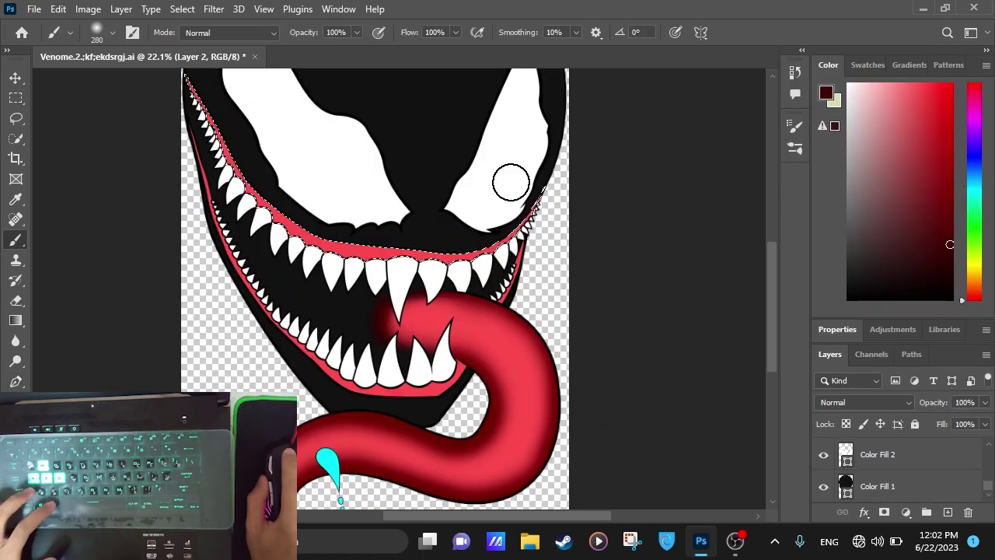
Shade the selected upper gum along its upper edge in dark red with a soft 280 px brush.
mouse_move(514, 216)
mouse_down()
mouse_move(472, 237)
mouse_move(394, 241)
mouse_move(331, 227)
mouse_move(278, 190)
mouse_up()
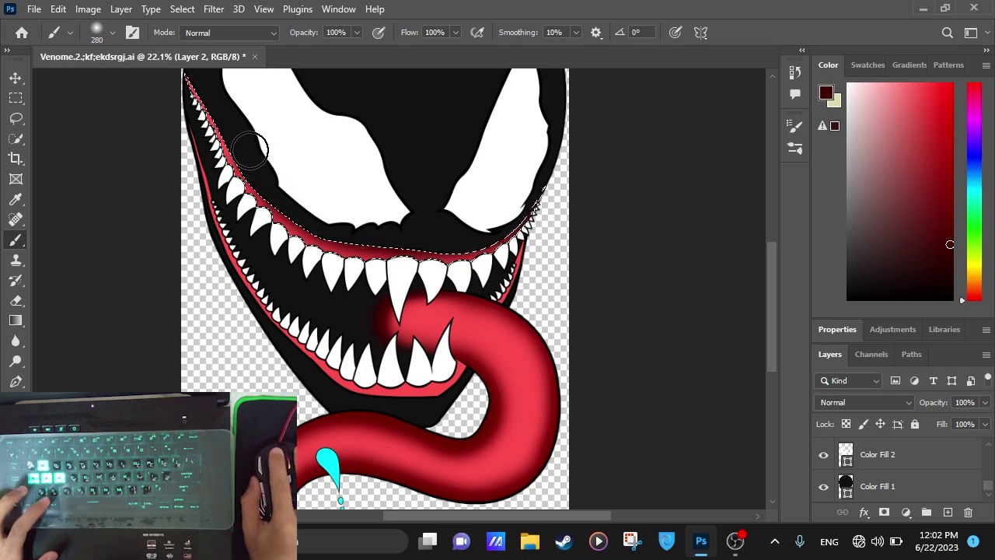
scroll(250, 150, up, 3)
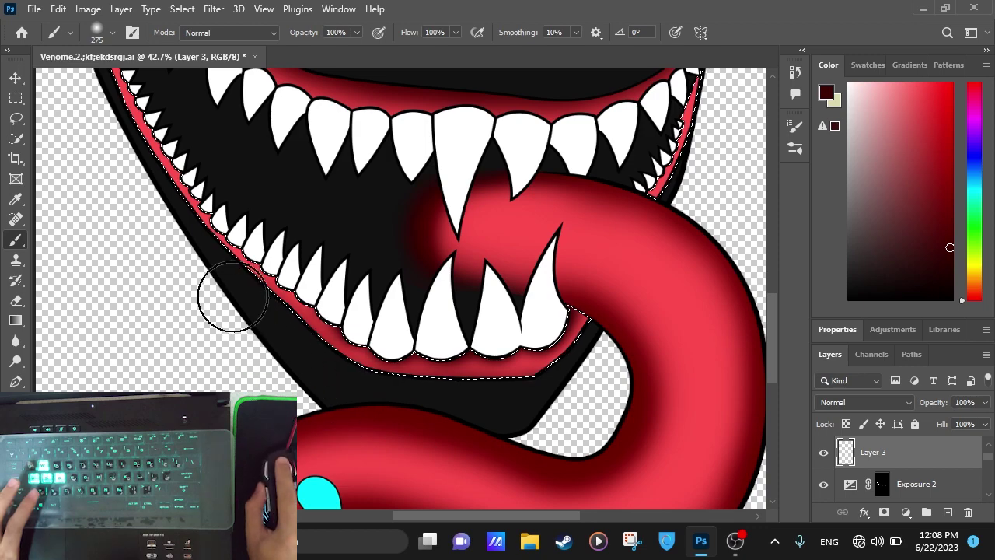
Trace the tall lower fang nearest the tongue's bend with the Pen tool and load the closed path as a selection for brushing.
scroll(233, 288, down, 4)
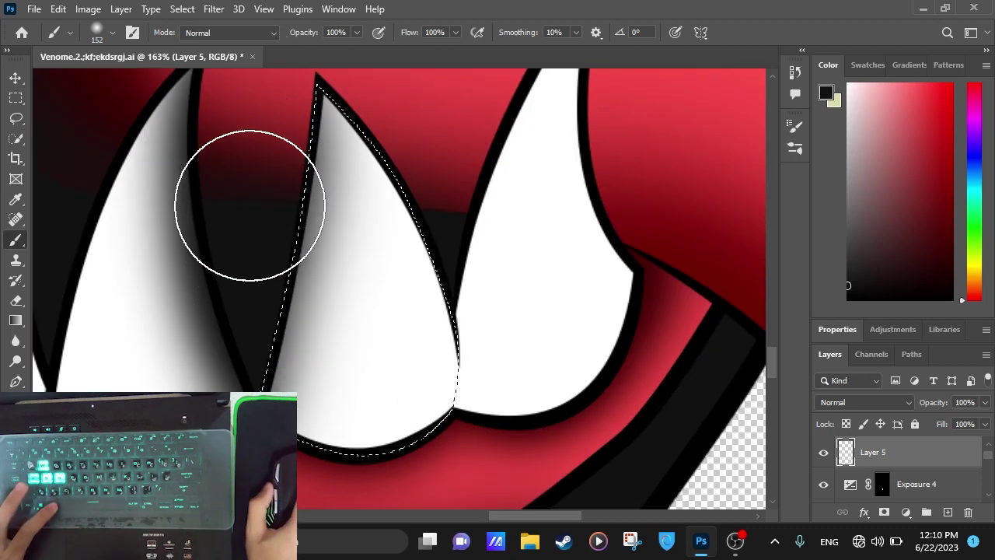
scroll(218, 272, down, 2)
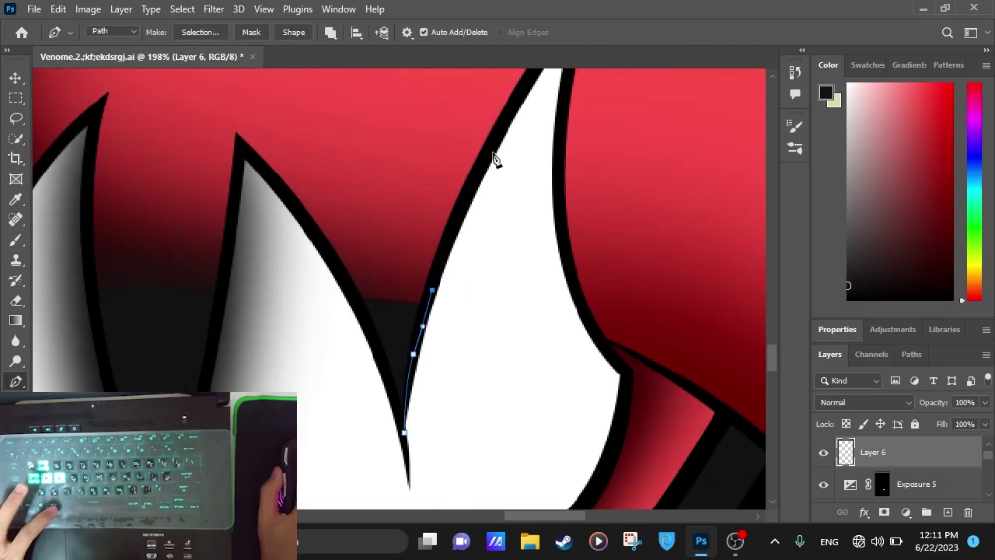
click(581, 112)
scroll(582, 111, down, 1)
click(573, 308)
click(610, 387)
click(623, 396)
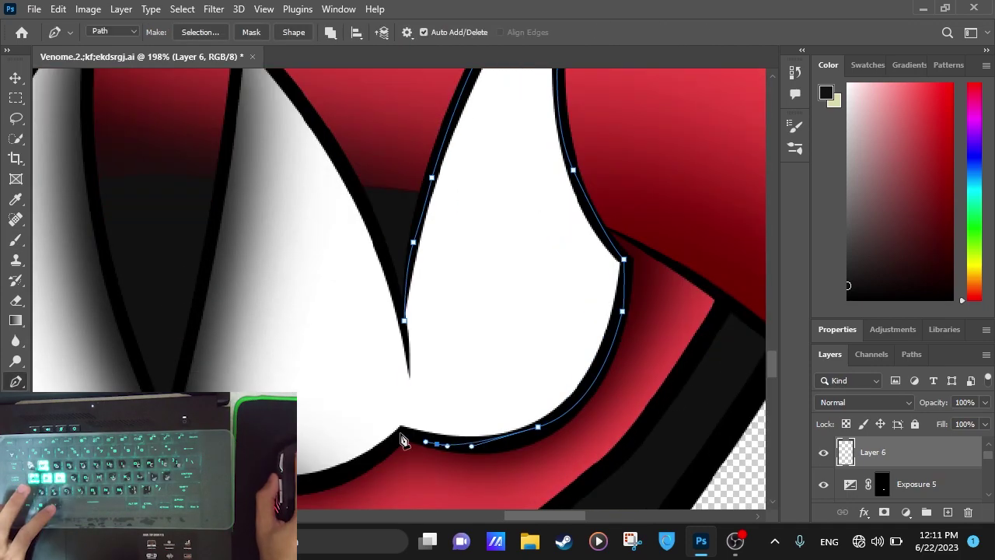
scroll(406, 326, up, 1)
scroll(404, 288, down, 2)
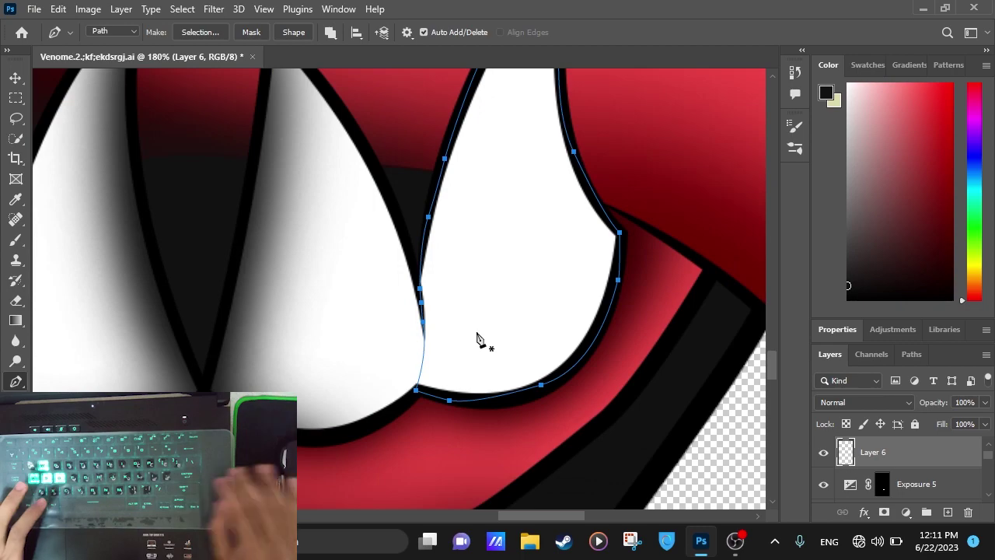
key(ctrl+Return)
key(b)
scroll(477, 338, up, 3)
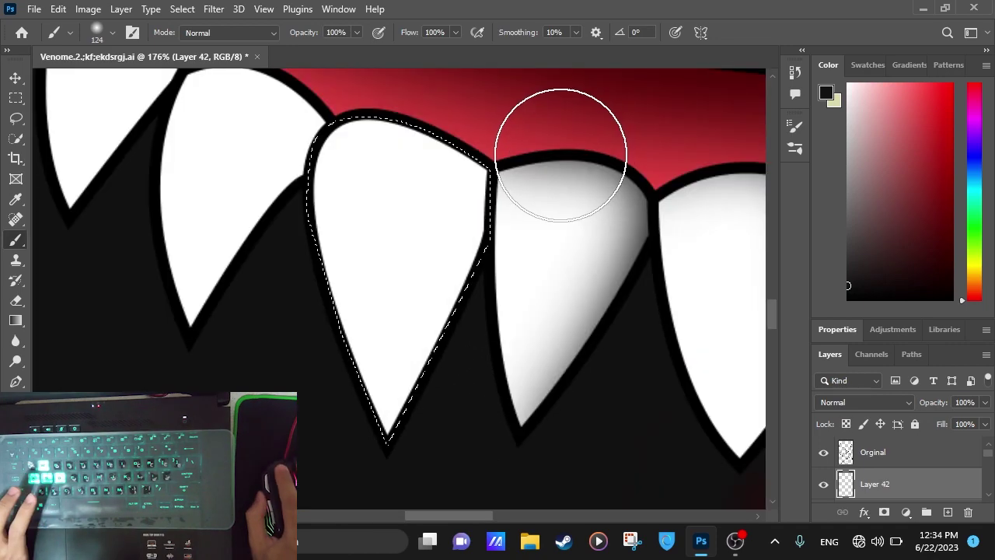
Shade the selected upper tooth along its right edge in near-black with a soft 124 px brush.
mouse_move(560, 155)
mouse_down()
mouse_move(545, 232)
mouse_move(511, 328)
mouse_move(528, 356)
mouse_up()
scroll(505, 133, up, 2)
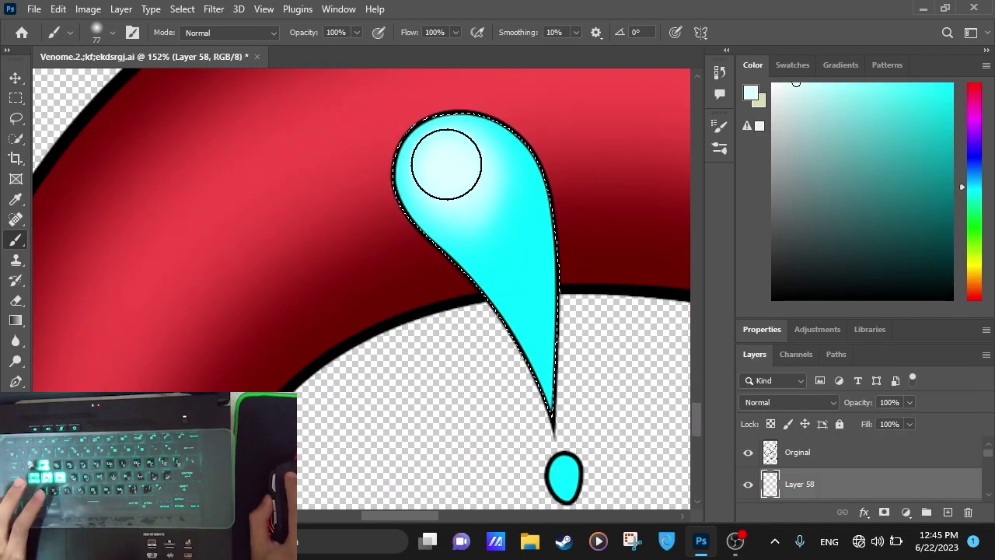
Paint a pale cyan highlight inside the selected large drool drop with a soft 77 px brush.
mouse_move(446, 164)
mouse_down()
mouse_move(459, 197)
mouse_move(466, 160)
mouse_move(452, 178)
mouse_move(480, 191)
mouse_move(520, 280)
mouse_up()
scroll(544, 311, up, 1)
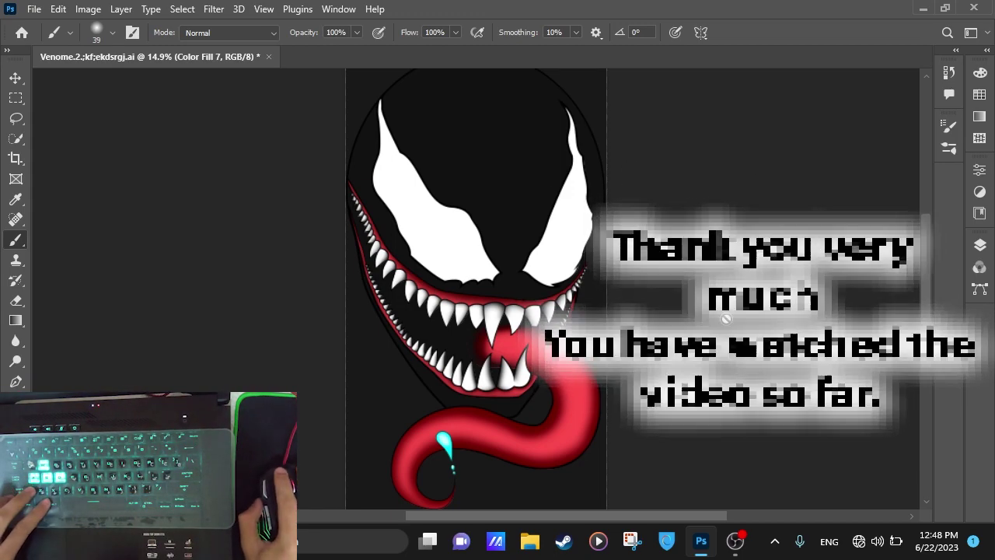
scroll(611, 296, up, 3)
mouse_move(431, 520)
mouse_down()
mouse_move(692, 525)
mouse_move(710, 516)
mouse_move(412, 515)
mouse_up()
scroll(928, 151, up, 3)
drag(929, 151, 916, 485)
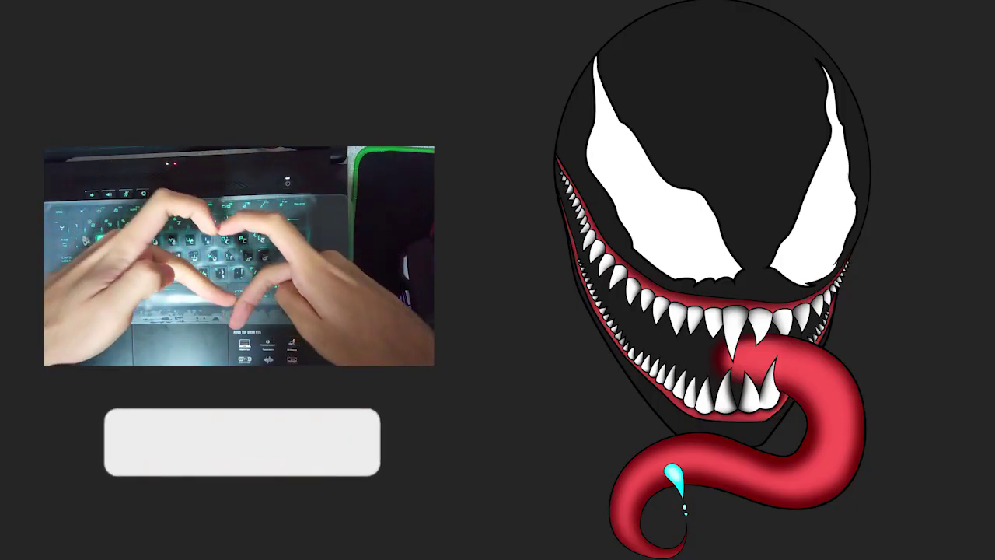